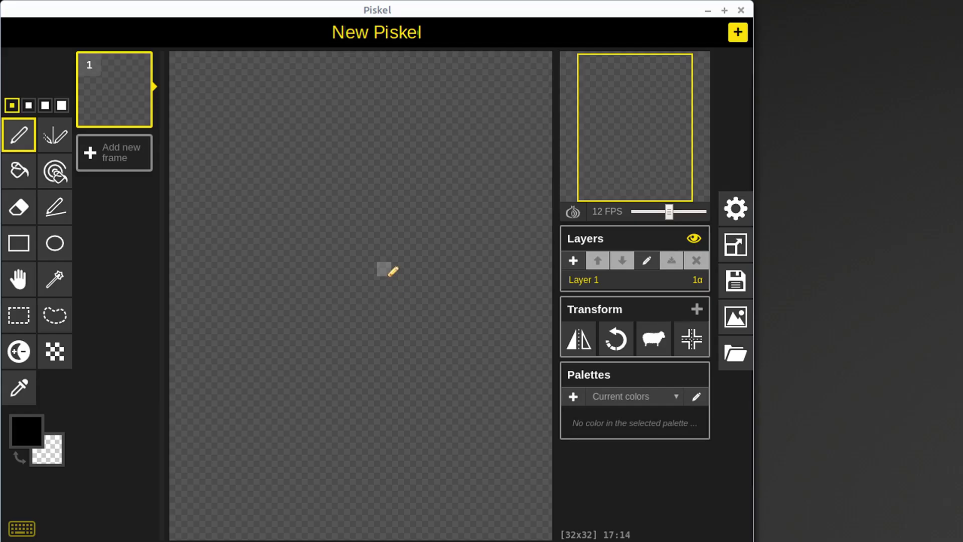
- Zoom out until the whole empty 32x32 canvas shows with margin around it
{"action": "scroll", "coordinate": [388, 268], "scroll_direction": "down", "scroll_amount": 2}
{"action": "scroll", "coordinate": [376, 265], "scroll_direction": "down", "scroll_amount": 2}
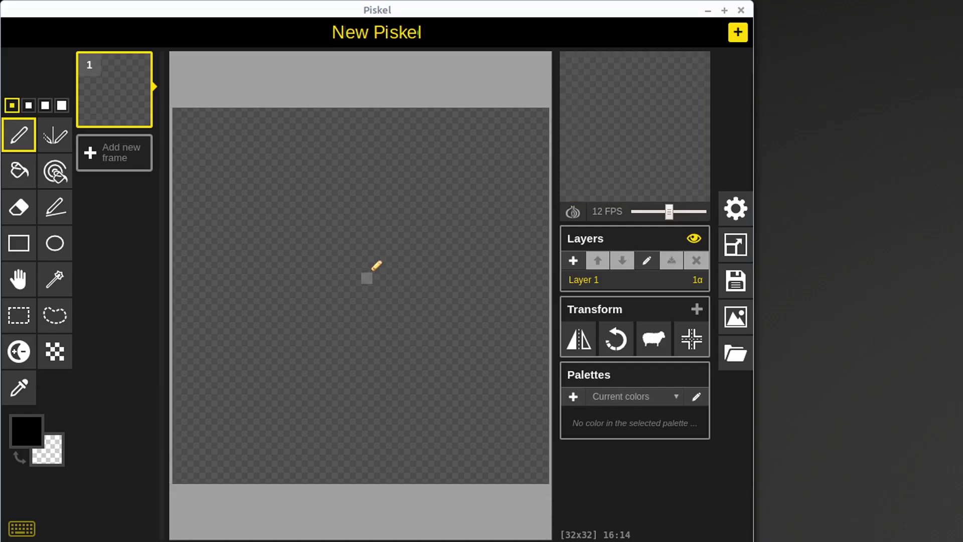
{"action": "scroll", "coordinate": [372, 269], "scroll_direction": "down", "scroll_amount": 2}
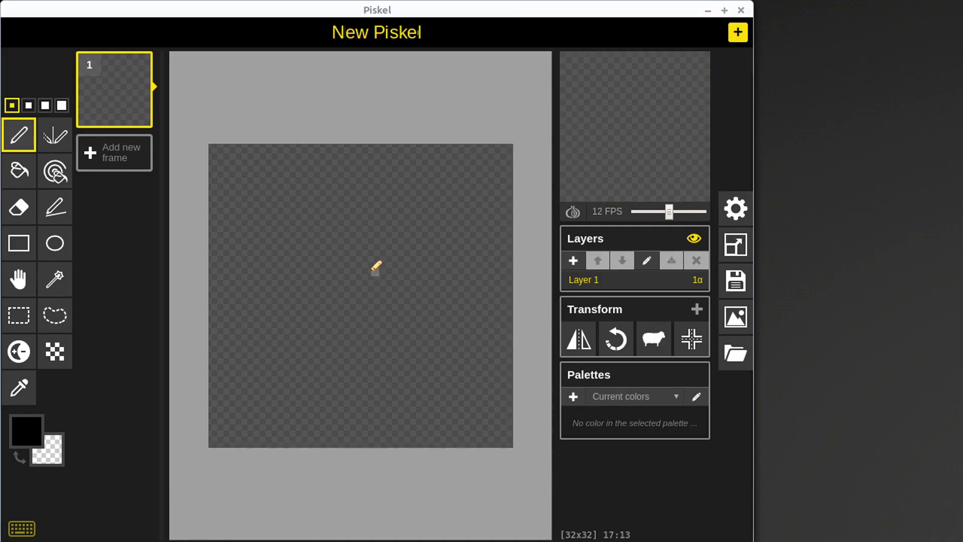
{"action": "scroll", "coordinate": [373, 268], "scroll_direction": "up", "scroll_amount": 1}
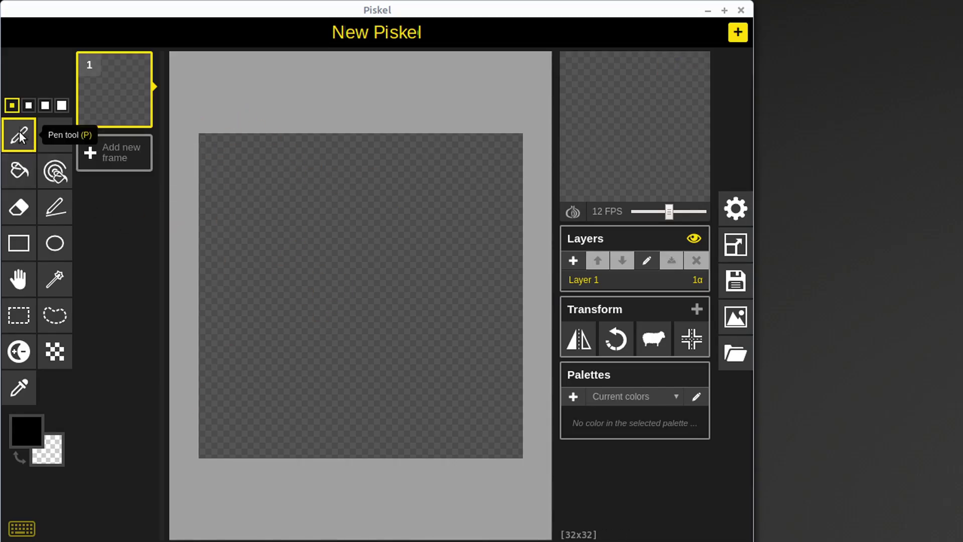
{"action": "mouse_move", "coordinate": [346, 229]}
{"action": "left_mouse_down"}
{"action": "mouse_move", "coordinate": [441, 162]}
{"action": "mouse_move", "coordinate": [479, 203]}
{"action": "mouse_move", "coordinate": [479, 271]}
{"action": "mouse_move", "coordinate": [346, 433]}
{"action": "left_mouse_up"}
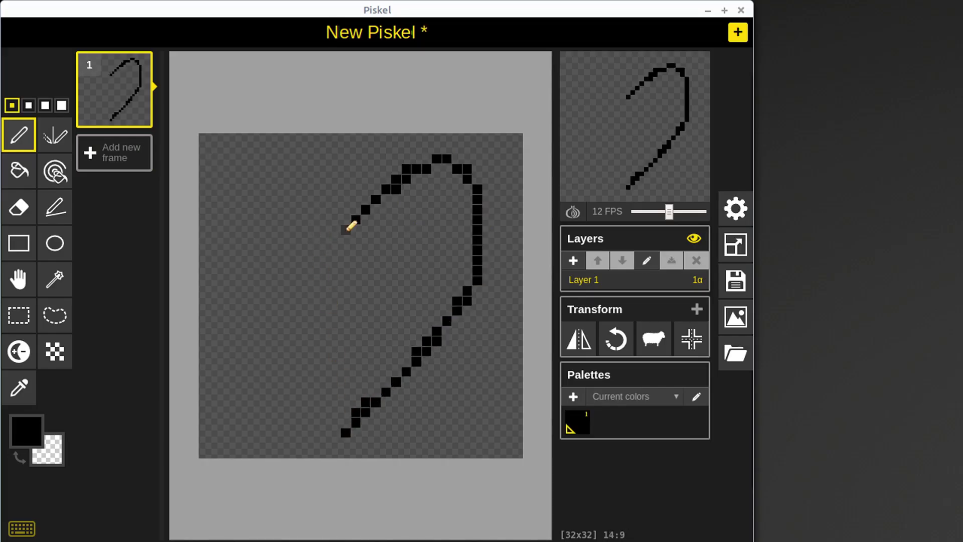
{"action": "mouse_move", "coordinate": [349, 225]}
{"action": "left_mouse_down"}
{"action": "mouse_move", "coordinate": [287, 167]}
{"action": "mouse_move", "coordinate": [246, 196]}
{"action": "mouse_move", "coordinate": [265, 275]}
{"action": "mouse_move", "coordinate": [310, 342]}
{"action": "mouse_move", "coordinate": [326, 390]}
{"action": "mouse_move", "coordinate": [348, 401]}
{"action": "left_mouse_up"}
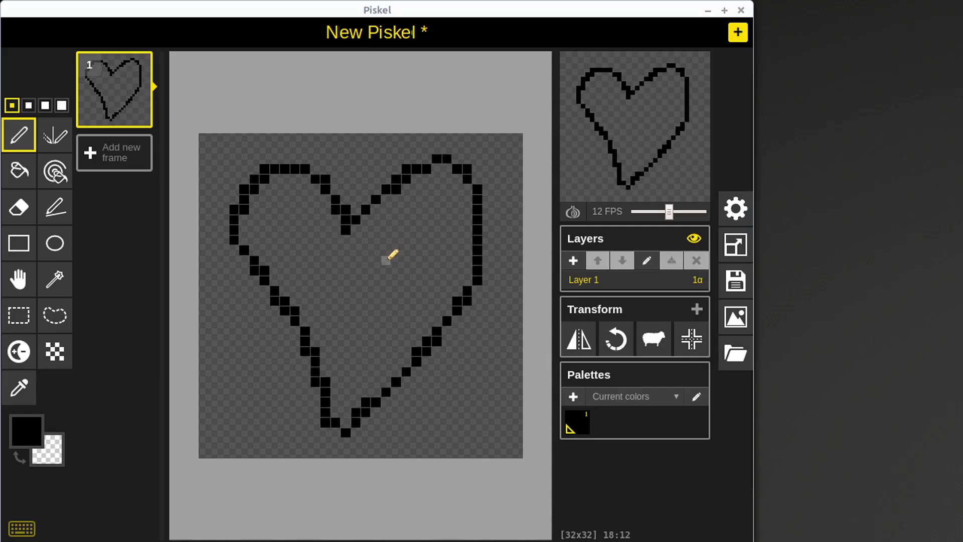
{"action": "key", "text": "ctrl+z"}
{"action": "key", "text": "ctrl+z"}
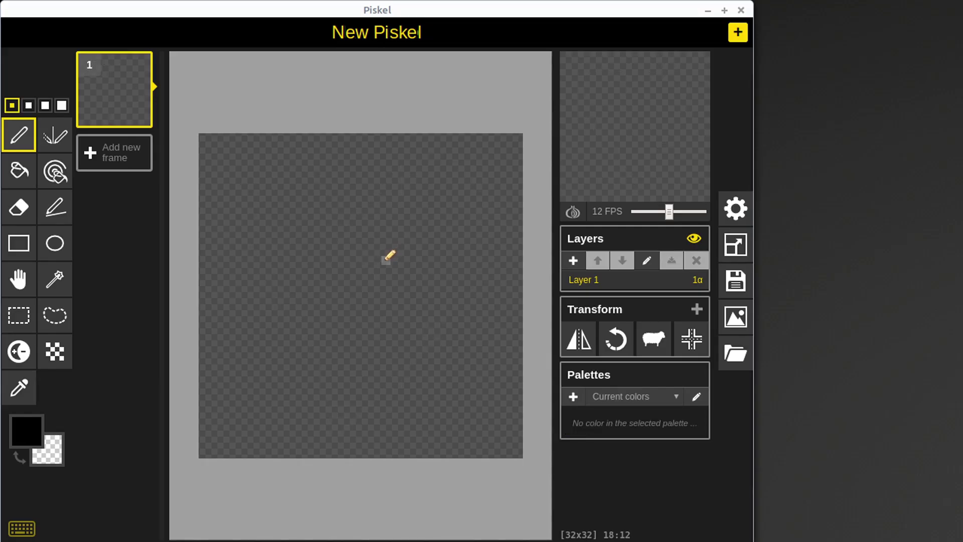
- With the Vertical Mirror pen, draw mirrored eye, mouth and diagonal test strokes, then undo them
{"action": "left_click", "coordinate": [60, 143]}
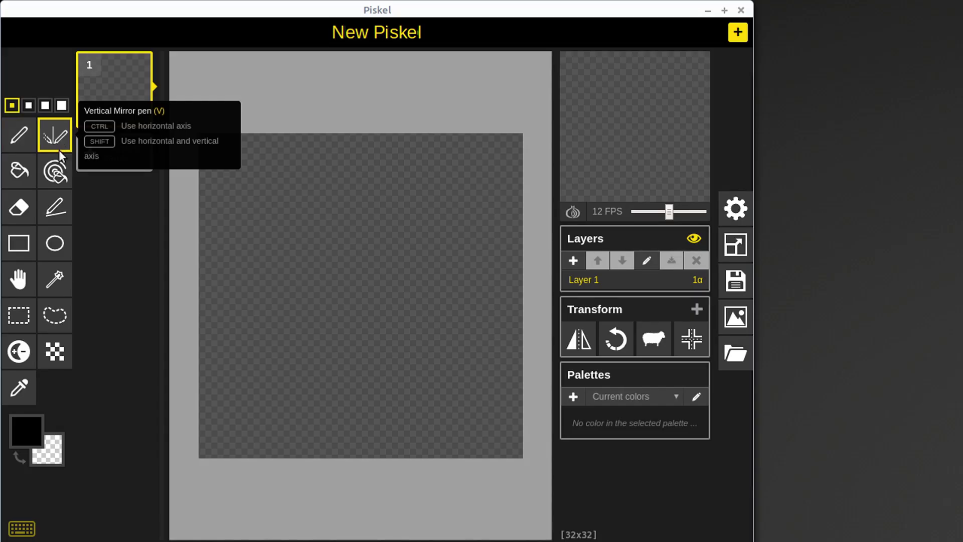
{"action": "mouse_move", "coordinate": [270, 183]}
{"action": "left_mouse_down"}
{"action": "mouse_move", "coordinate": [253, 217]}
{"action": "mouse_move", "coordinate": [284, 205]}
{"action": "mouse_move", "coordinate": [244, 210]}
{"action": "mouse_move", "coordinate": [273, 197]}
{"action": "left_mouse_up"}
{"action": "mouse_move", "coordinate": [224, 341]}
{"action": "left_mouse_down"}
{"action": "mouse_move", "coordinate": [259, 356]}
{"action": "mouse_move", "coordinate": [255, 402]}
{"action": "left_mouse_up"}
{"action": "mouse_move", "coordinate": [274, 300]}
{"action": "left_mouse_down"}
{"action": "mouse_move", "coordinate": [317, 259]}
{"action": "mouse_move", "coordinate": [359, 304]}
{"action": "mouse_move", "coordinate": [382, 287]}
{"action": "mouse_move", "coordinate": [350, 290]}
{"action": "mouse_move", "coordinate": [379, 281]}
{"action": "mouse_move", "coordinate": [360, 296]}
{"action": "mouse_move", "coordinate": [348, 276]}
{"action": "mouse_move", "coordinate": [353, 248]}
{"action": "mouse_move", "coordinate": [367, 277]}
{"action": "mouse_move", "coordinate": [363, 286]}
{"action": "mouse_move", "coordinate": [335, 266]}
{"action": "mouse_move", "coordinate": [351, 279]}
{"action": "left_mouse_up"}
{"action": "scroll", "coordinate": [366, 271], "scroll_direction": "up", "scroll_amount": 2}
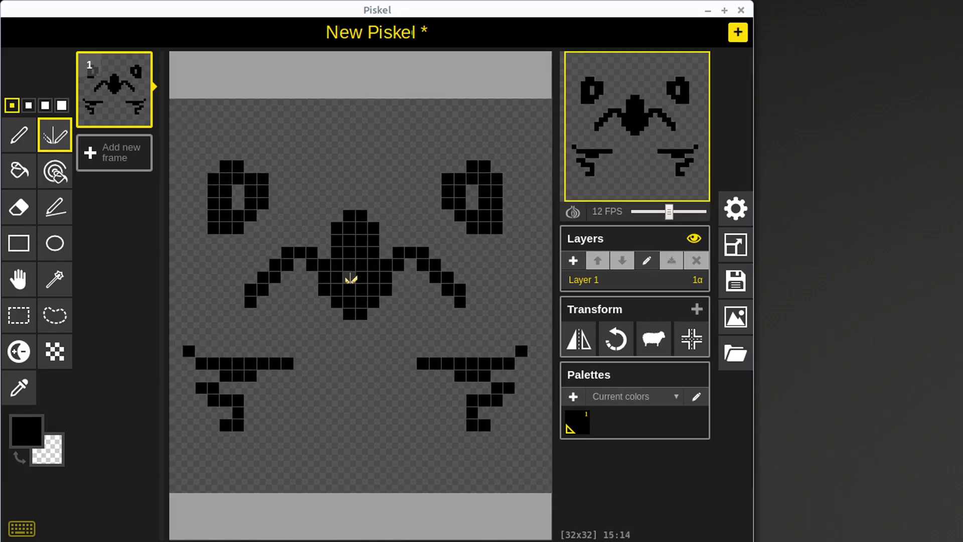
{"action": "key", "text": "ctrl+z"}
{"action": "key", "text": "ctrl+z"}
{"action": "key", "text": "ctrl+z"}
{"action": "key", "text": "ctrl+z"}
{"action": "key", "text": "ctrl+z"}
{"action": "key", "text": "ctrl+z"}
{"action": "key", "text": "ctrl+z"}
{"action": "key", "text": "ctrl+z"}
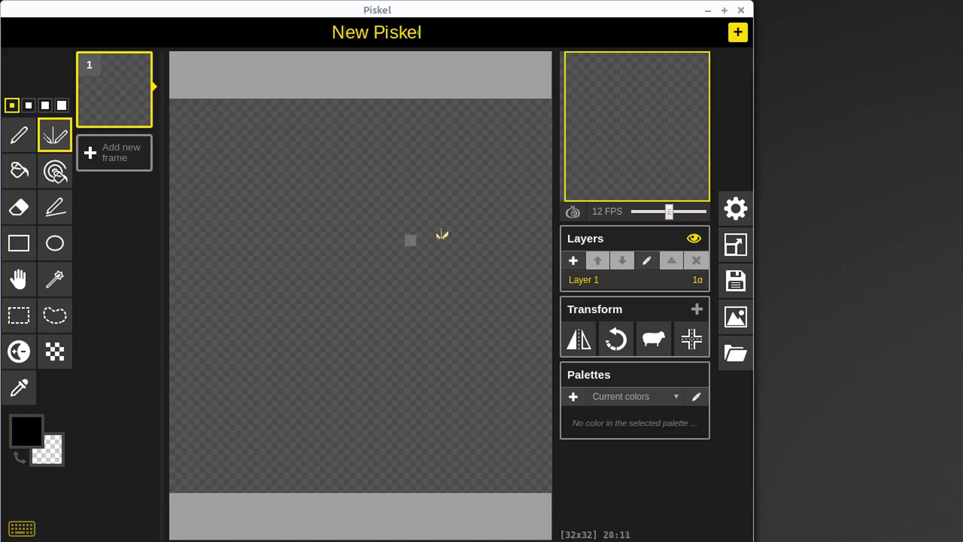
- Draw and undo a mirrored freehand loop, then draw a black blob mirrored into four quarters
{"action": "mouse_move", "coordinate": [275, 153]}
{"action": "left_mouse_down"}
{"action": "mouse_move", "coordinate": [255, 188]}
{"action": "mouse_move", "coordinate": [326, 163]}
{"action": "mouse_move", "coordinate": [257, 211]}
{"action": "mouse_move", "coordinate": [369, 197]}
{"action": "mouse_move", "coordinate": [451, 170]}
{"action": "mouse_move", "coordinate": [393, 193]}
{"action": "mouse_move", "coordinate": [312, 182]}
{"action": "mouse_move", "coordinate": [254, 193]}
{"action": "left_mouse_up"}
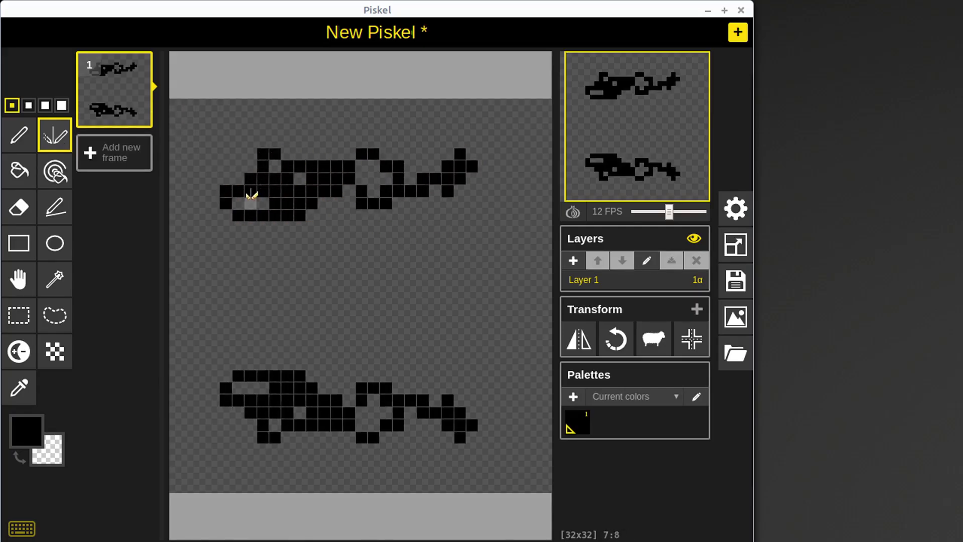
{"action": "key", "text": "ctrl+z"}
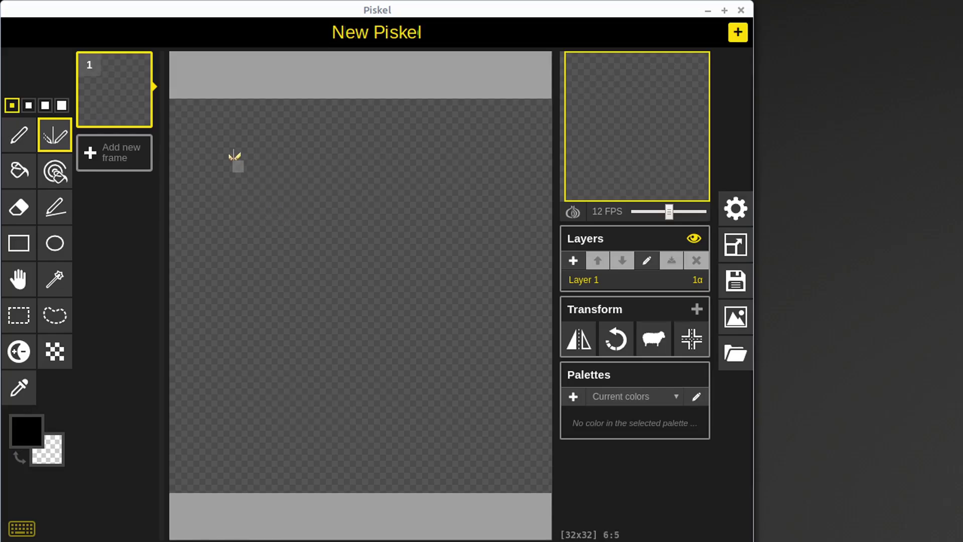
{"action": "mouse_move", "coordinate": [232, 157]}
{"action": "left_mouse_down"}
{"action": "mouse_move", "coordinate": [223, 186]}
{"action": "mouse_move", "coordinate": [264, 171]}
{"action": "mouse_move", "coordinate": [230, 191]}
{"action": "mouse_move", "coordinate": [247, 166]}
{"action": "mouse_move", "coordinate": [242, 197]}
{"action": "mouse_move", "coordinate": [345, 290]}
{"action": "mouse_move", "coordinate": [253, 192]}
{"action": "mouse_move", "coordinate": [268, 196]}
{"action": "mouse_move", "coordinate": [228, 180]}
{"action": "mouse_move", "coordinate": [208, 154]}
{"action": "mouse_move", "coordinate": [228, 175]}
{"action": "mouse_move", "coordinate": [211, 153]}
{"action": "mouse_move", "coordinate": [239, 157]}
{"action": "mouse_move", "coordinate": [194, 168]}
{"action": "mouse_move", "coordinate": [209, 229]}
{"action": "mouse_move", "coordinate": [234, 235]}
{"action": "mouse_move", "coordinate": [245, 203]}
{"action": "mouse_move", "coordinate": [326, 171]}
{"action": "mouse_move", "coordinate": [308, 167]}
{"action": "mouse_move", "coordinate": [261, 202]}
{"action": "mouse_move", "coordinate": [231, 170]}
{"action": "mouse_move", "coordinate": [220, 178]}
{"action": "mouse_move", "coordinate": [243, 205]}
{"action": "left_mouse_up"}
- Paint a red test pixel near the top centre, then switch to black and recolour it
{"action": "left_click", "coordinate": [26, 430]}
{"action": "left_click", "coordinate": [138, 299]}
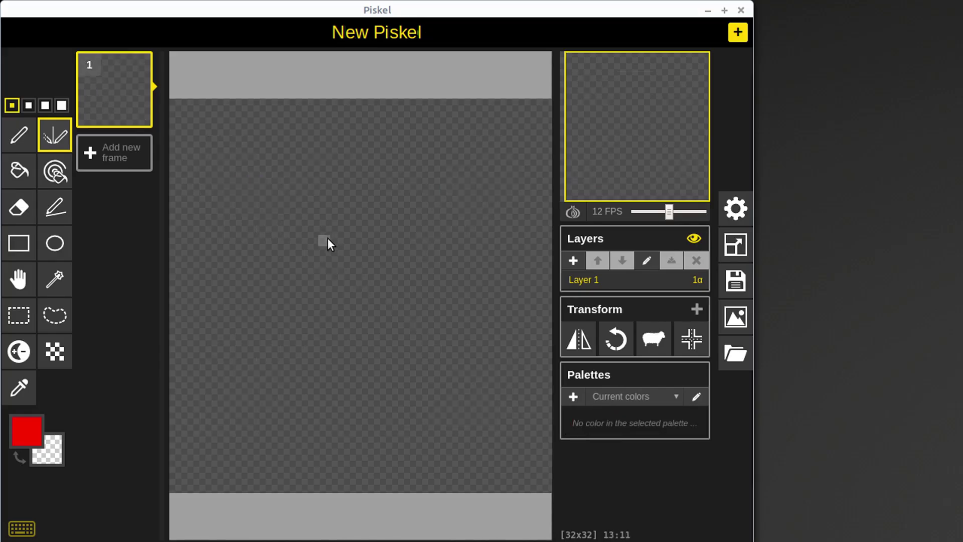
{"action": "scroll", "coordinate": [297, 250], "scroll_direction": "down", "scroll_amount": 1}
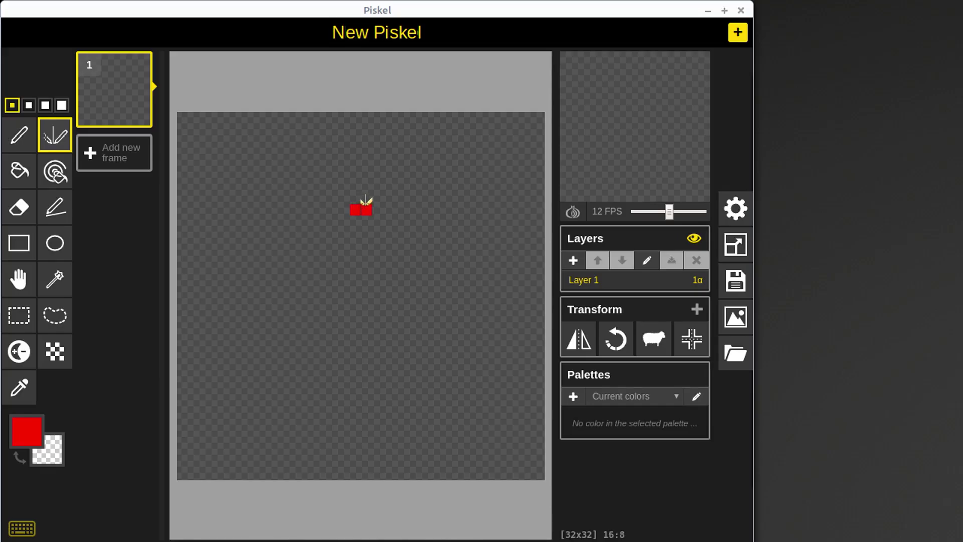
{"action": "left_click_drag", "start_coordinate": [366, 201], "coordinate": [366, 200]}
{"action": "left_click", "coordinate": [26, 431]}
{"action": "left_click", "coordinate": [49, 322]}
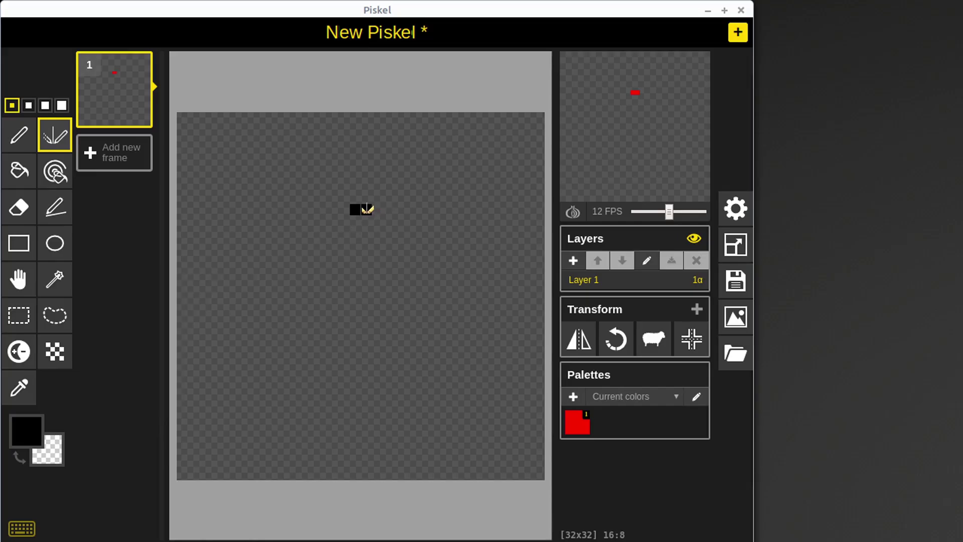
{"action": "left_click", "coordinate": [367, 209]}
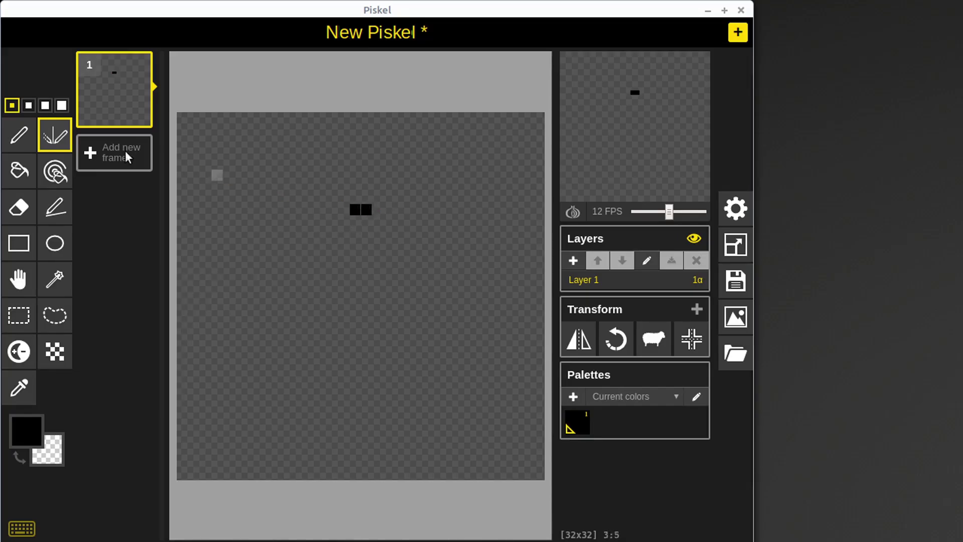
- Try and undo 2-pixel heart outlines, then draw a thin 1-pixel mirrored heart outline
{"action": "left_click", "coordinate": [27, 107]}
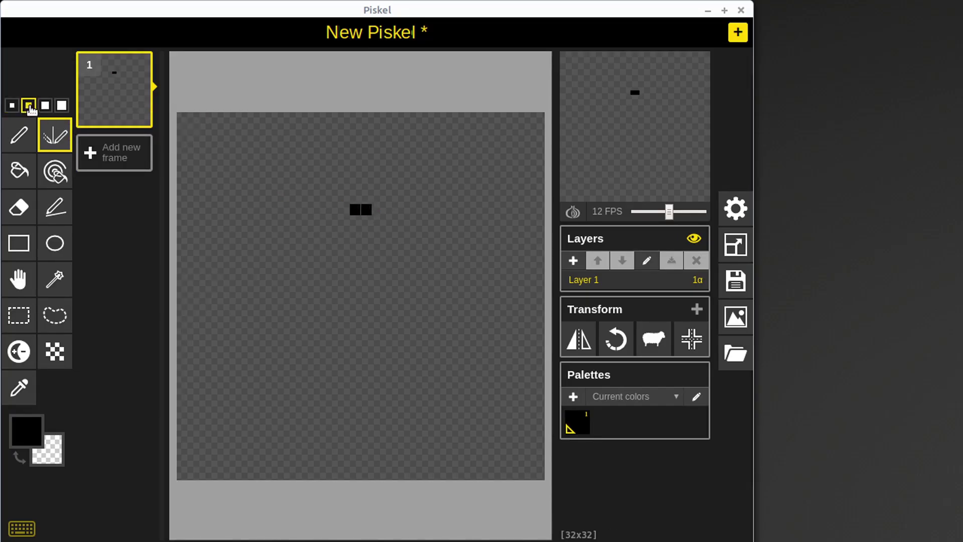
{"action": "left_click", "coordinate": [362, 202]}
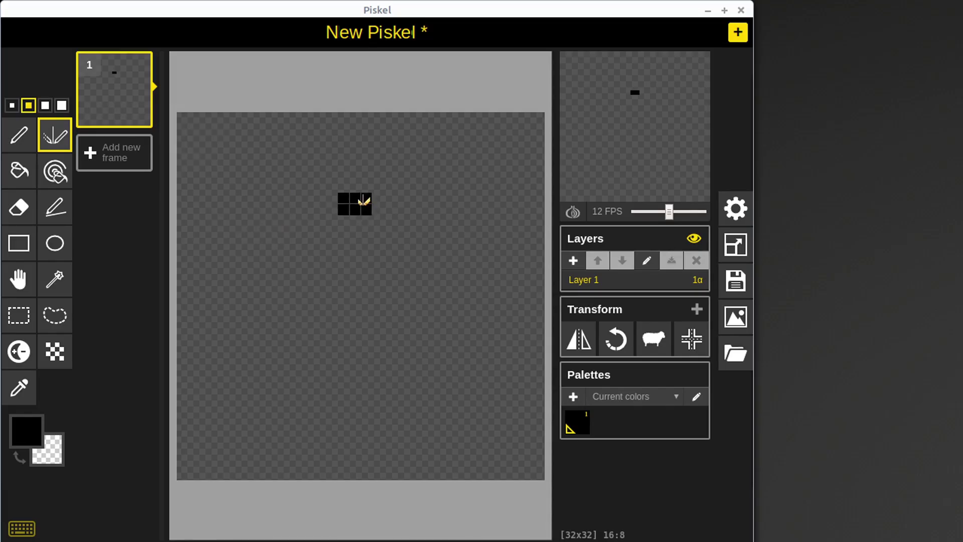
{"action": "mouse_move", "coordinate": [371, 201]}
{"action": "left_mouse_down"}
{"action": "mouse_move", "coordinate": [463, 154]}
{"action": "mouse_move", "coordinate": [482, 159]}
{"action": "mouse_move", "coordinate": [508, 217]}
{"action": "mouse_move", "coordinate": [504, 259]}
{"action": "mouse_move", "coordinate": [479, 327]}
{"action": "mouse_move", "coordinate": [353, 435]}
{"action": "left_mouse_up"}
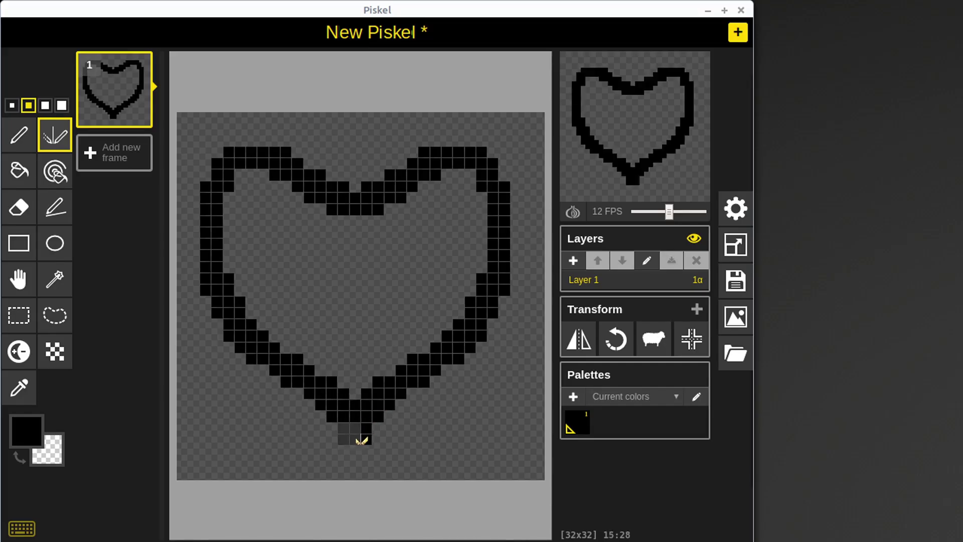
{"action": "key", "text": "ctrl+z"}
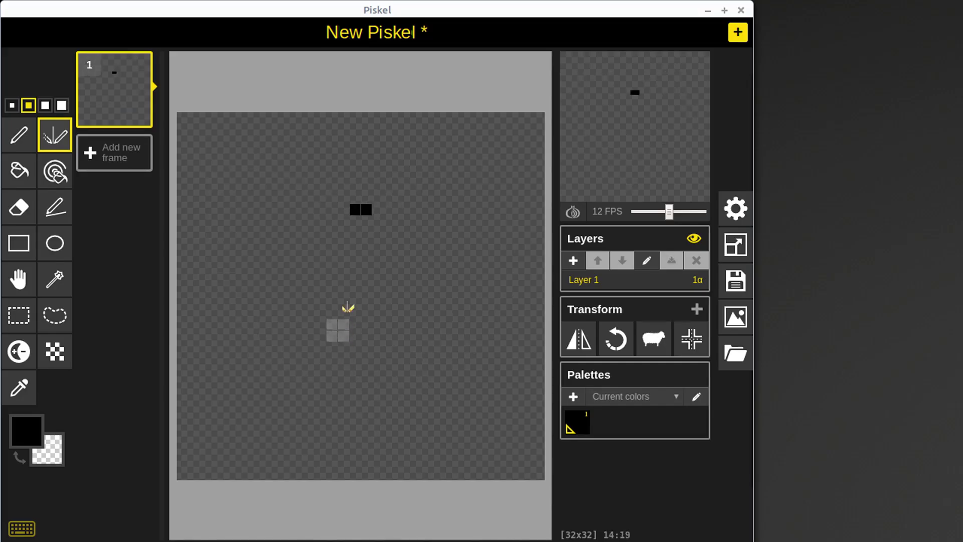
{"action": "mouse_move", "coordinate": [361, 202]}
{"action": "left_mouse_down"}
{"action": "mouse_move", "coordinate": [435, 133]}
{"action": "mouse_move", "coordinate": [454, 128]}
{"action": "mouse_move", "coordinate": [494, 149]}
{"action": "mouse_move", "coordinate": [514, 195]}
{"action": "mouse_move", "coordinate": [518, 264]}
{"action": "mouse_move", "coordinate": [475, 366]}
{"action": "mouse_move", "coordinate": [366, 473]}
{"action": "left_mouse_up"}
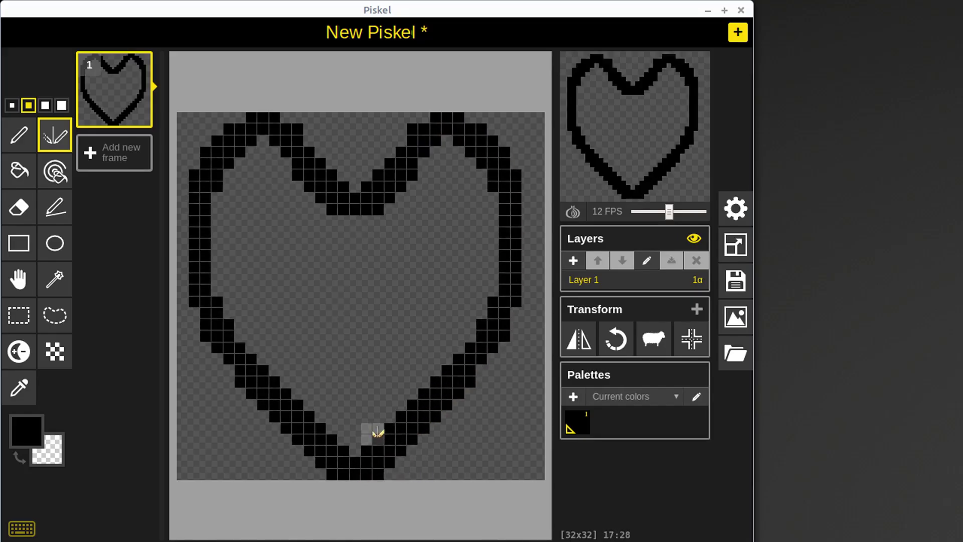
{"action": "key", "text": "ctrl+z"}
{"action": "left_click", "coordinate": [12, 104]}
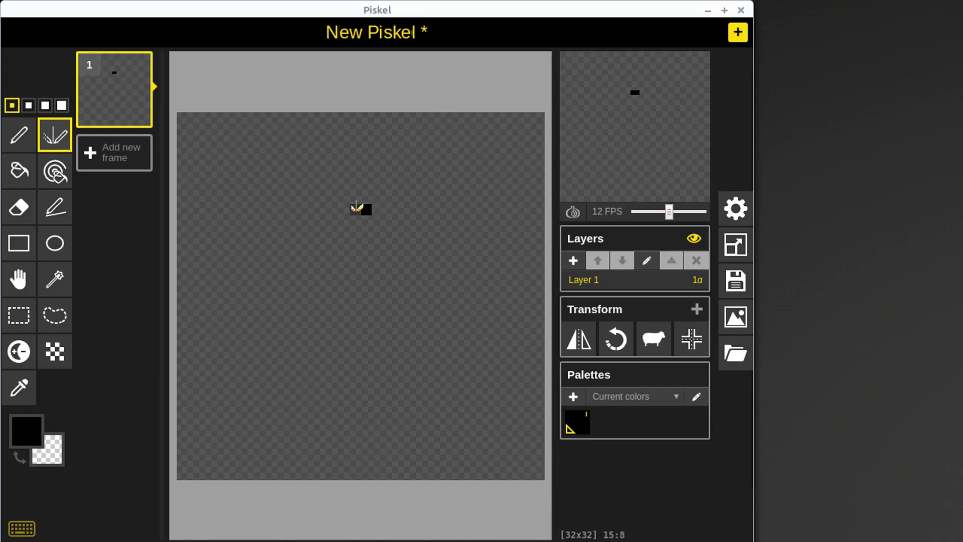
{"action": "mouse_move", "coordinate": [357, 208]}
{"action": "left_mouse_down"}
{"action": "mouse_move", "coordinate": [458, 157]}
{"action": "mouse_move", "coordinate": [494, 187]}
{"action": "mouse_move", "coordinate": [506, 255]}
{"action": "mouse_move", "coordinate": [391, 413]}
{"action": "mouse_move", "coordinate": [366, 474]}
{"action": "left_mouse_up"}
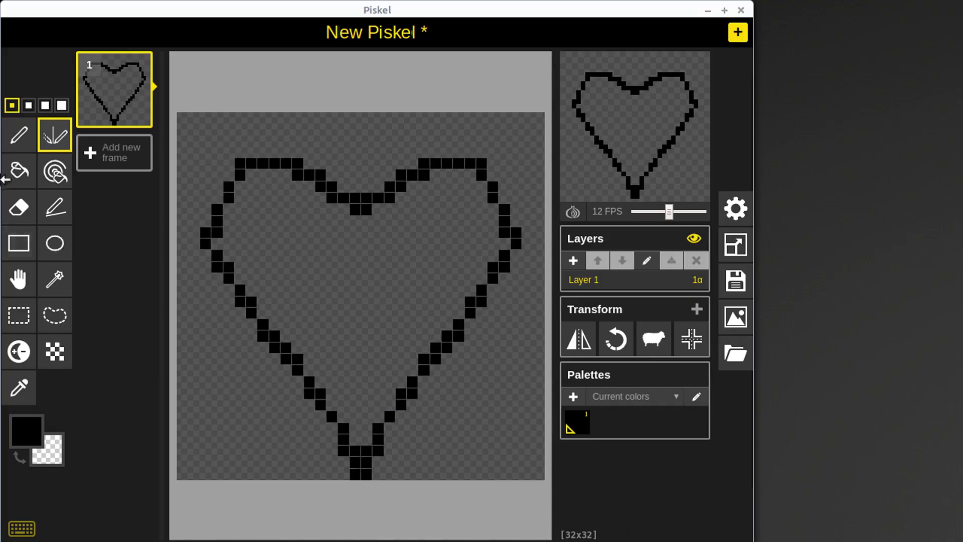
- Fill the heart's interior solid red with the Paint Bucket
{"action": "left_click", "coordinate": [20, 172]}
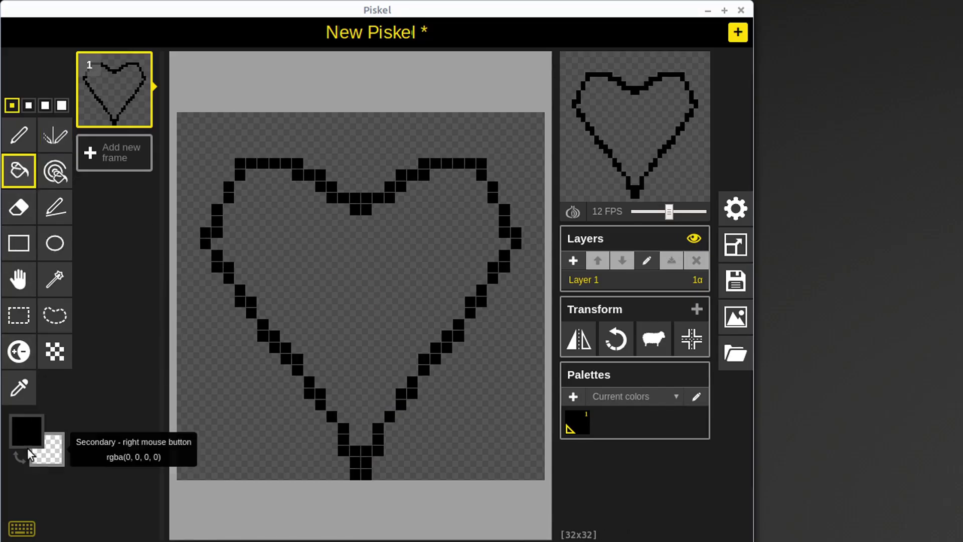
{"action": "left_click", "coordinate": [28, 436]}
{"action": "left_click", "coordinate": [29, 311]}
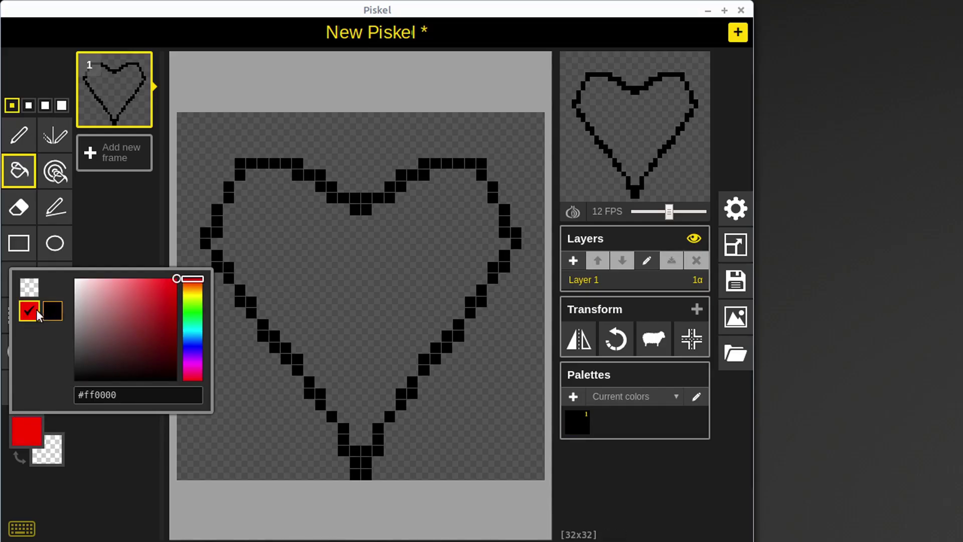
{"action": "left_click", "coordinate": [353, 286]}
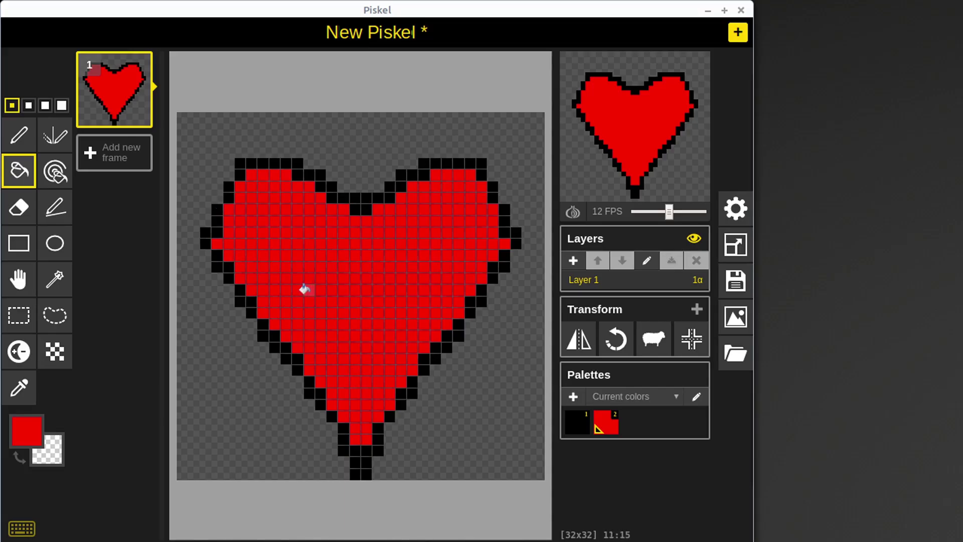
- Add an empty frame 2 and slow the animation preview to 3 FPS
{"action": "left_click", "coordinate": [115, 161]}
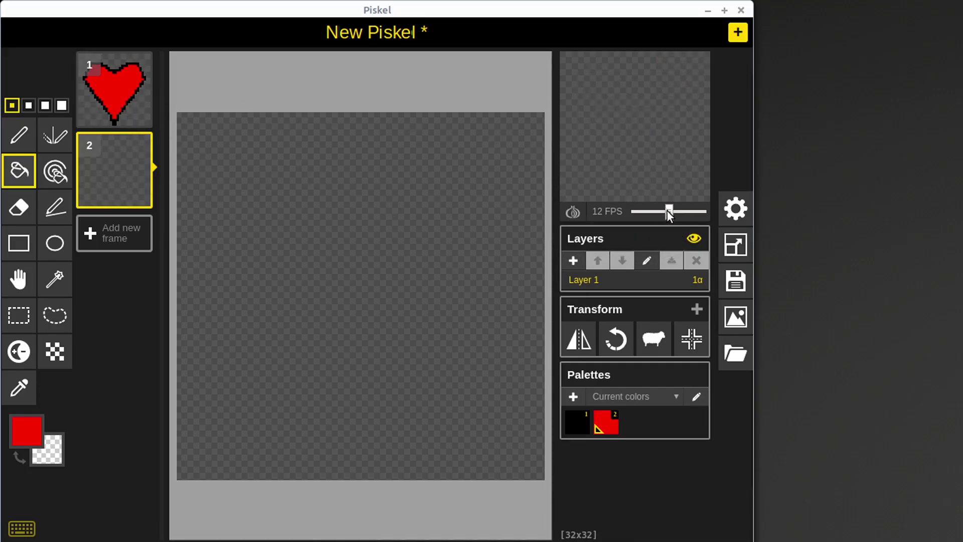
{"action": "left_click_drag", "start_coordinate": [667, 209], "coordinate": [642, 212]}
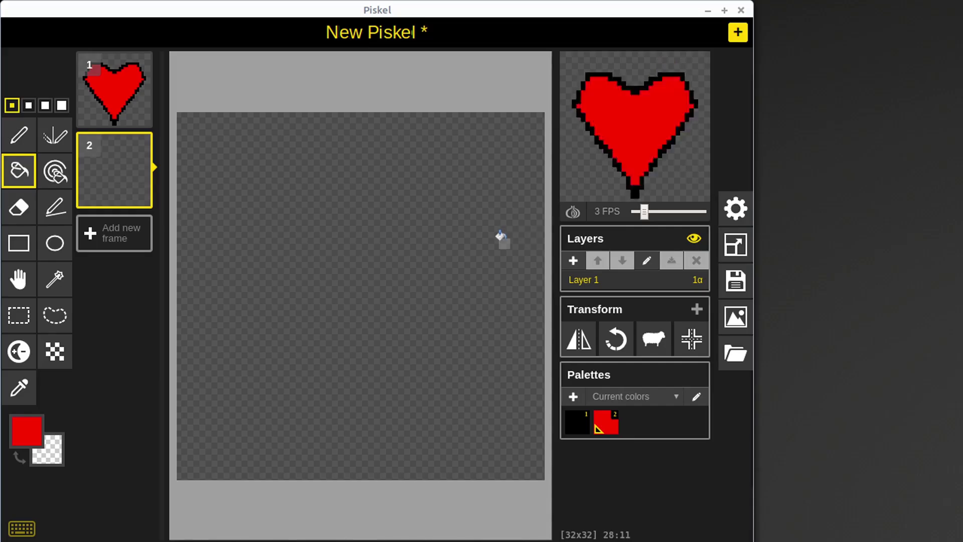
- Clone frame 1's heart layer to all frames, delete frame 2, then duplicate frame 1 instead
{"action": "left_click", "coordinate": [121, 91]}
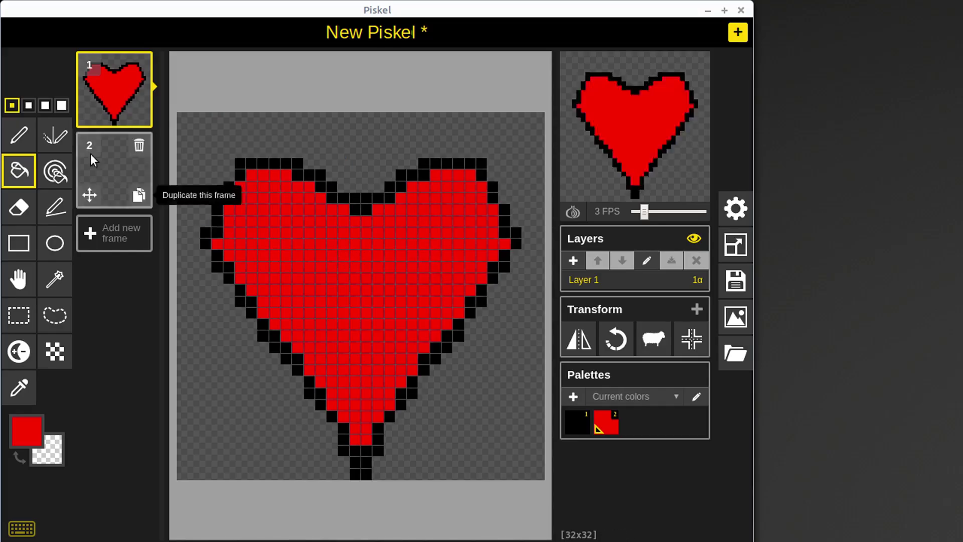
{"action": "mouse_move", "coordinate": [138, 118]}
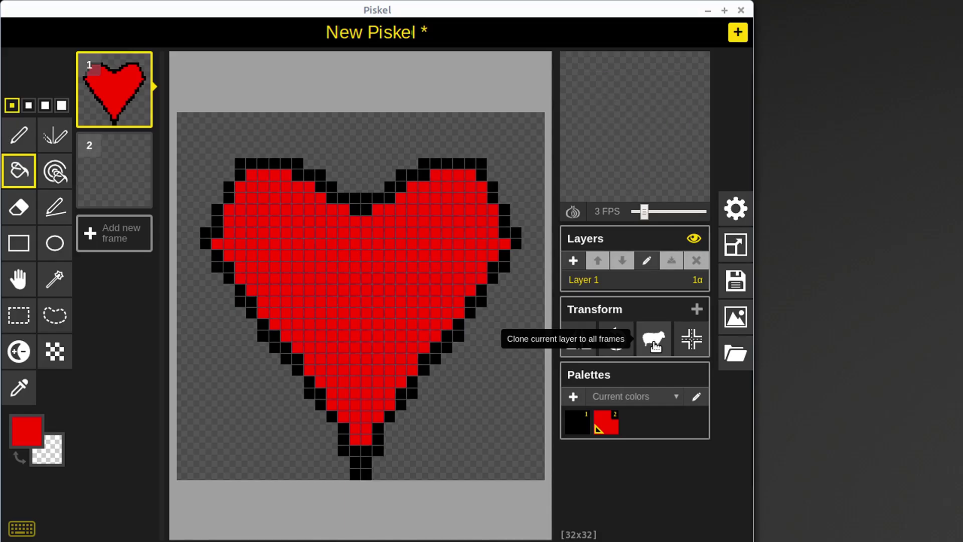
{"action": "left_click", "coordinate": [655, 343]}
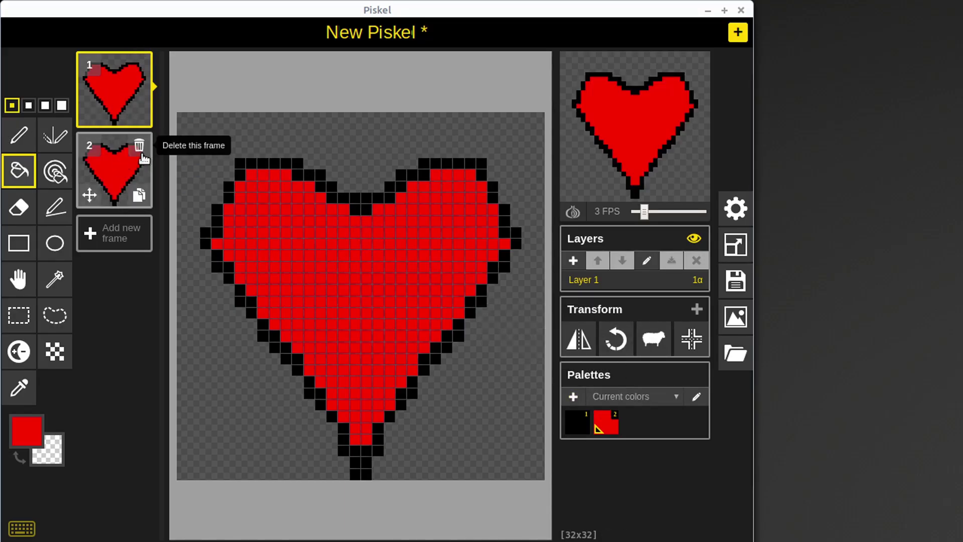
{"action": "left_click", "coordinate": [139, 146]}
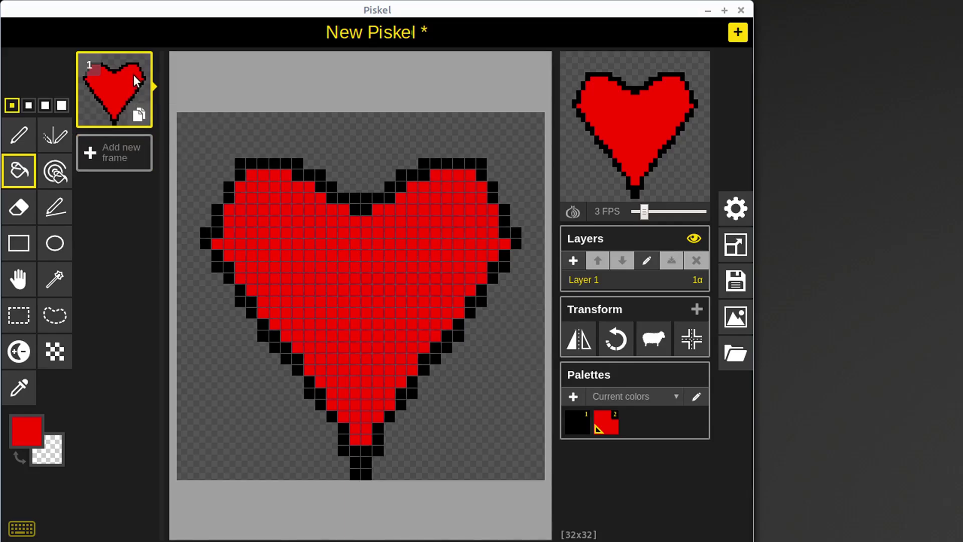
{"action": "left_click", "coordinate": [140, 117]}
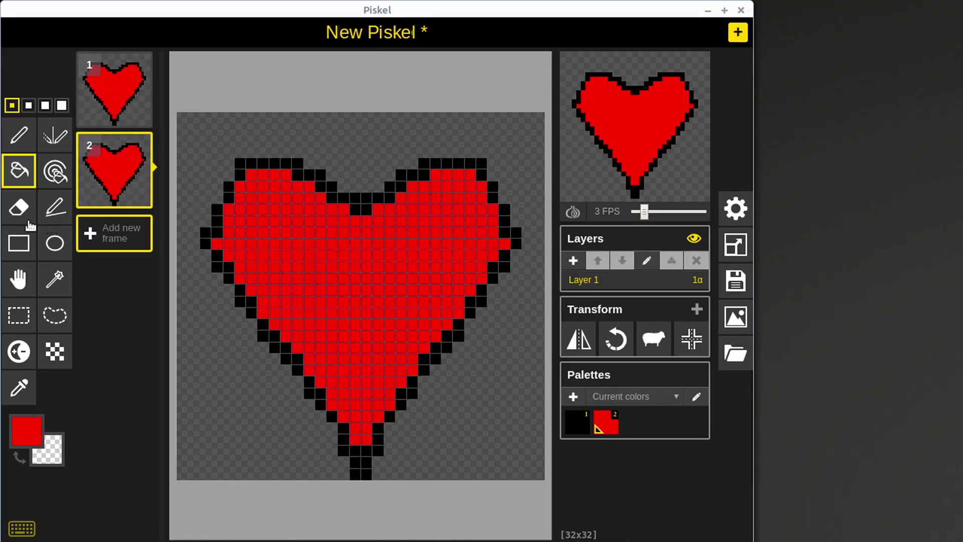
{"action": "left_click", "coordinate": [18, 207]}
{"action": "mouse_move", "coordinate": [265, 169]}
{"action": "left_mouse_down"}
{"action": "mouse_move", "coordinate": [214, 197]}
{"action": "mouse_move", "coordinate": [262, 159]}
{"action": "mouse_move", "coordinate": [245, 198]}
{"action": "mouse_move", "coordinate": [201, 233]}
{"action": "mouse_move", "coordinate": [307, 143]}
{"action": "mouse_move", "coordinate": [286, 194]}
{"action": "mouse_move", "coordinate": [296, 190]}
{"action": "mouse_move", "coordinate": [253, 232]}
{"action": "mouse_move", "coordinate": [296, 222]}
{"action": "left_mouse_up"}
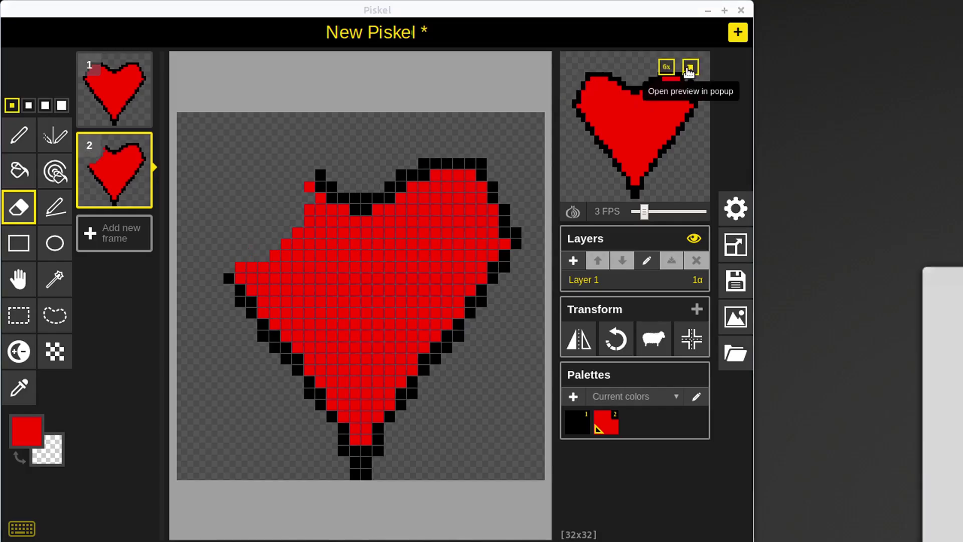
{"action": "left_click", "coordinate": [690, 68]}
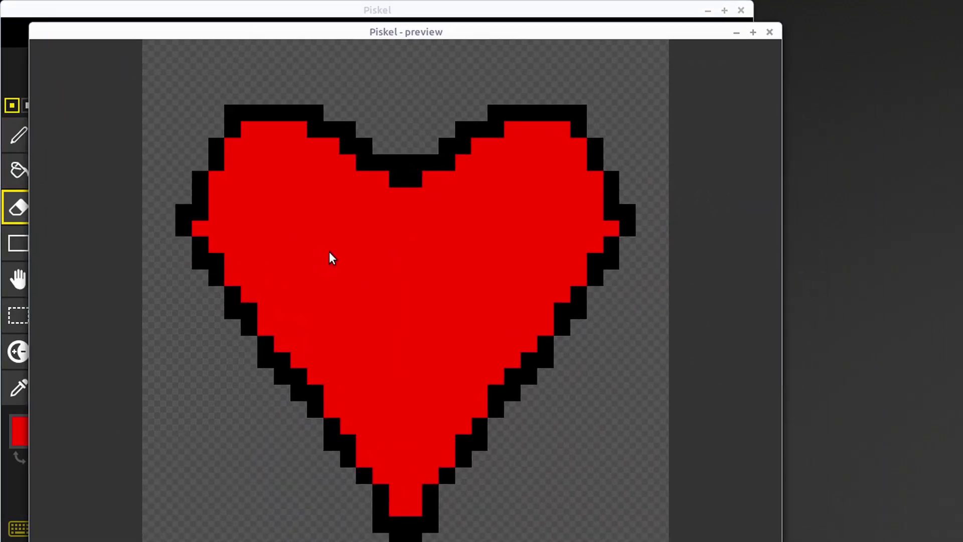
{"action": "left_click", "coordinate": [771, 33]}
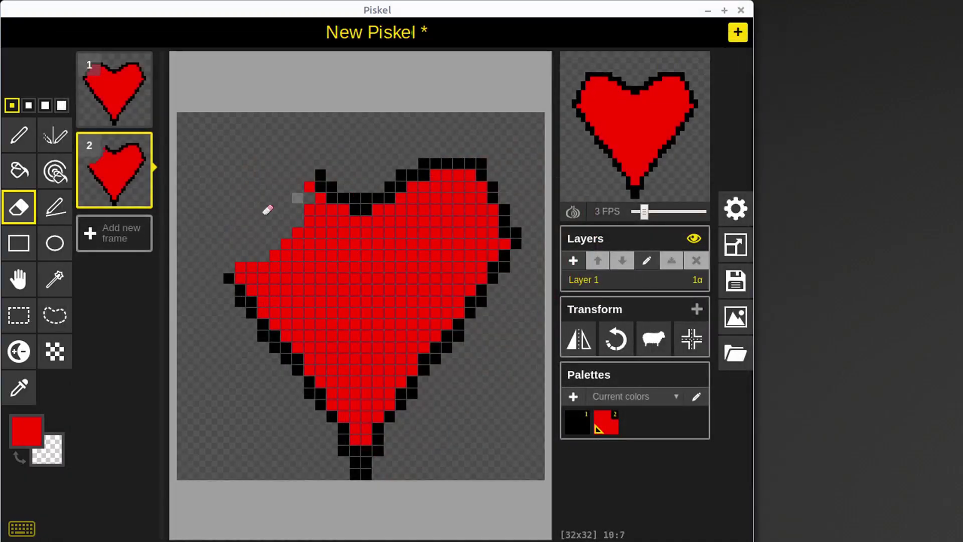
{"action": "key", "text": "ctrl+z"}
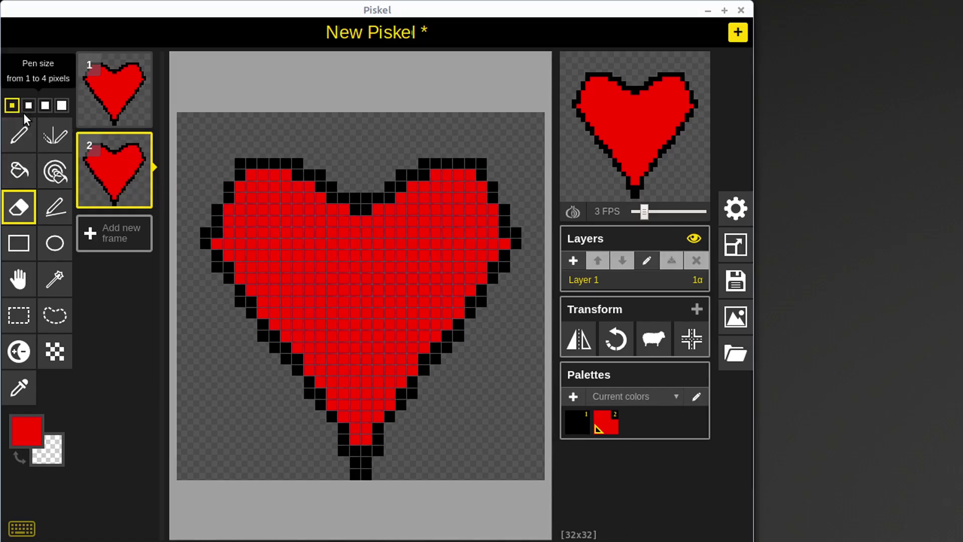
- Rectangle-select the whole heart in frame 2 and move it a few pixels higher
{"action": "left_click", "coordinate": [19, 315]}
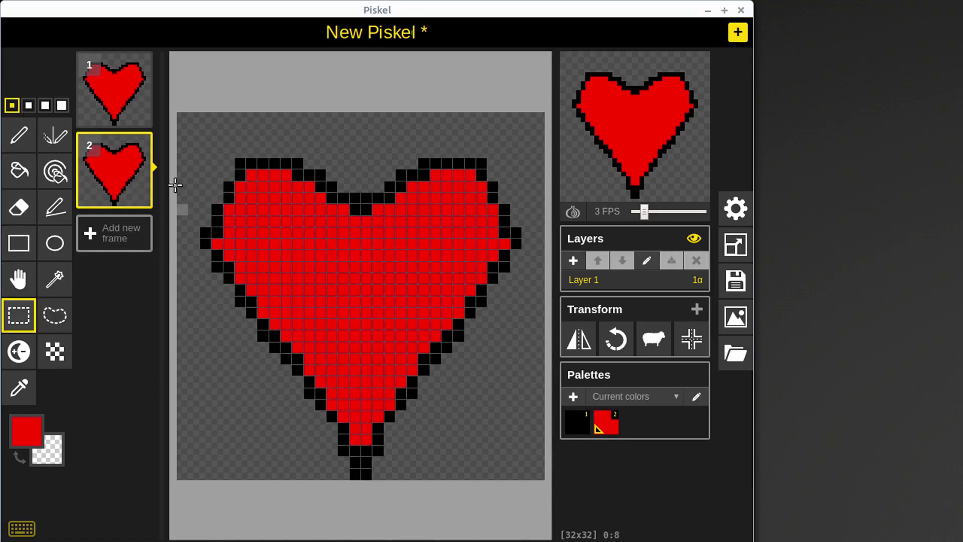
{"action": "left_click_drag", "start_coordinate": [193, 147], "coordinate": [530, 474]}
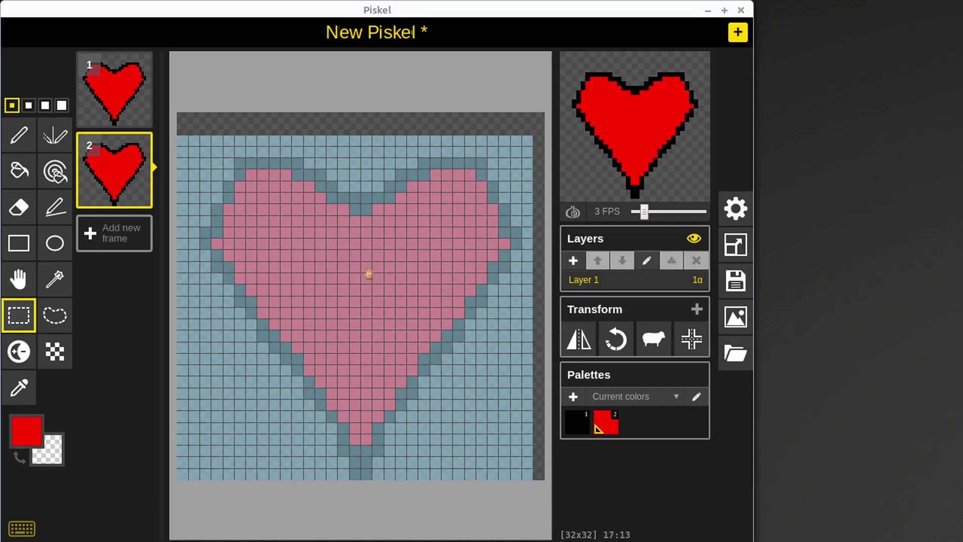
{"action": "left_click_drag", "start_coordinate": [366, 308], "coordinate": [367, 295]}
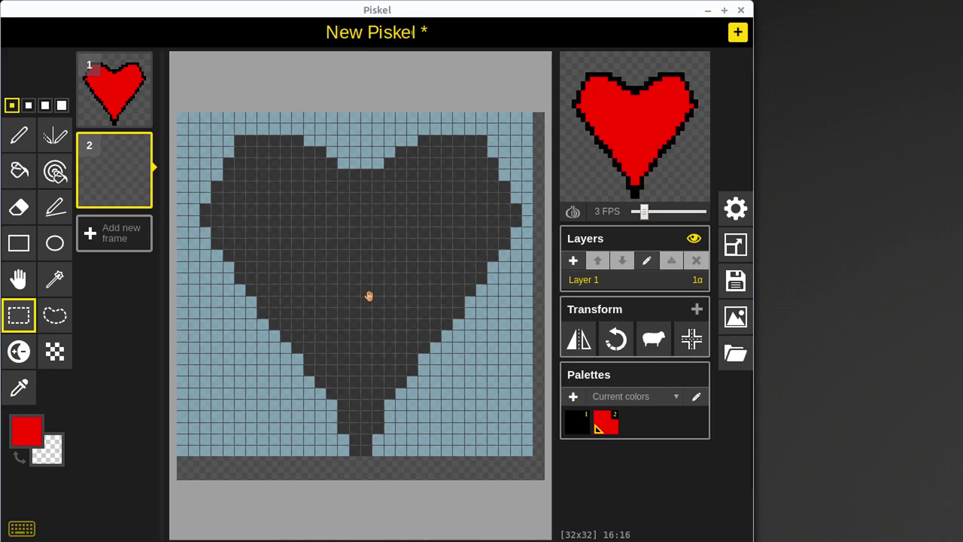
{"action": "left_click", "coordinate": [422, 344]}
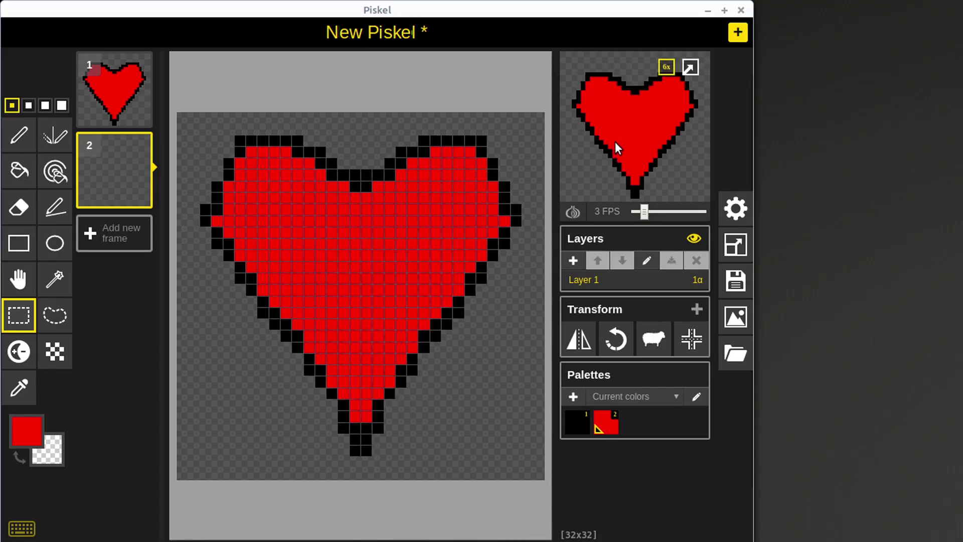
{"action": "left_click", "coordinate": [123, 101]}
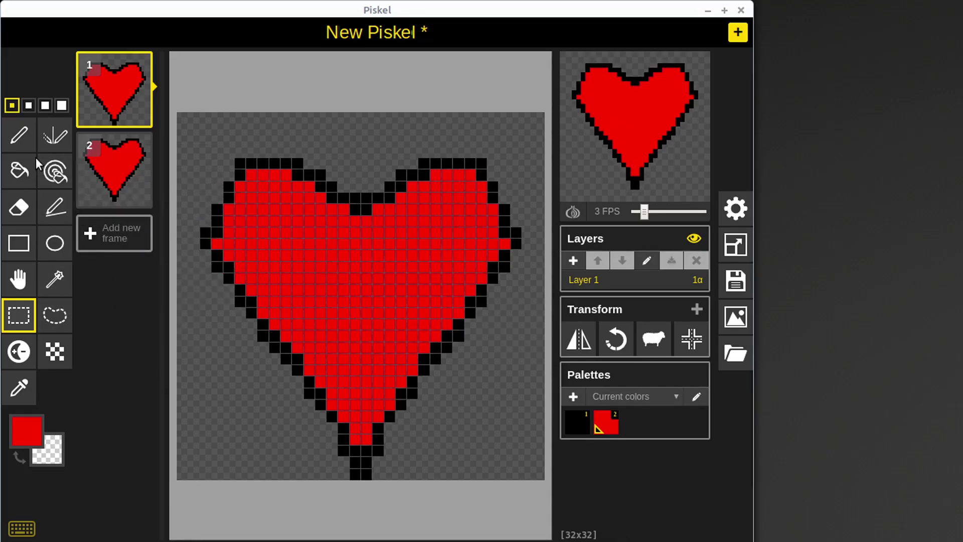
- Choose the Vertical Mirror pen with black as primary colour and select frame 2
{"action": "left_click", "coordinate": [64, 142]}
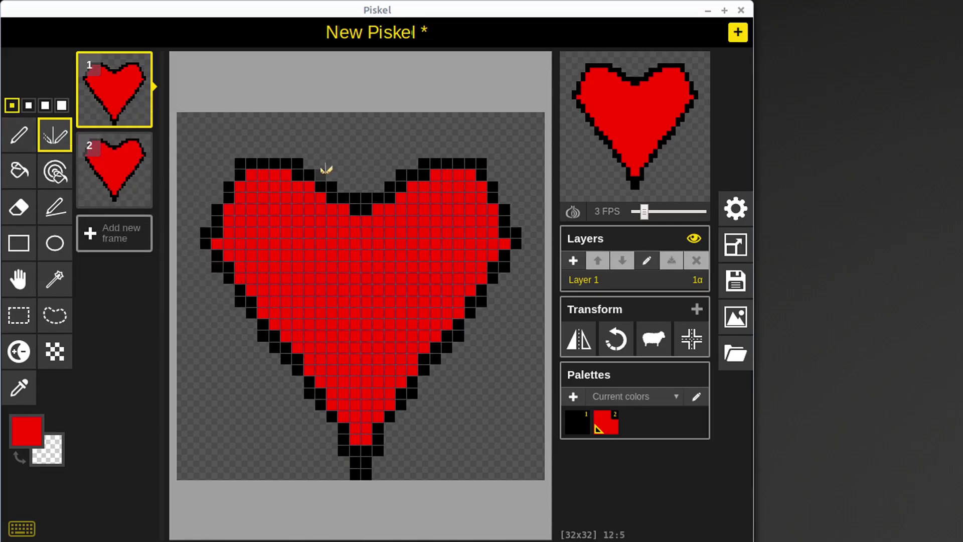
{"action": "left_click", "coordinate": [27, 430]}
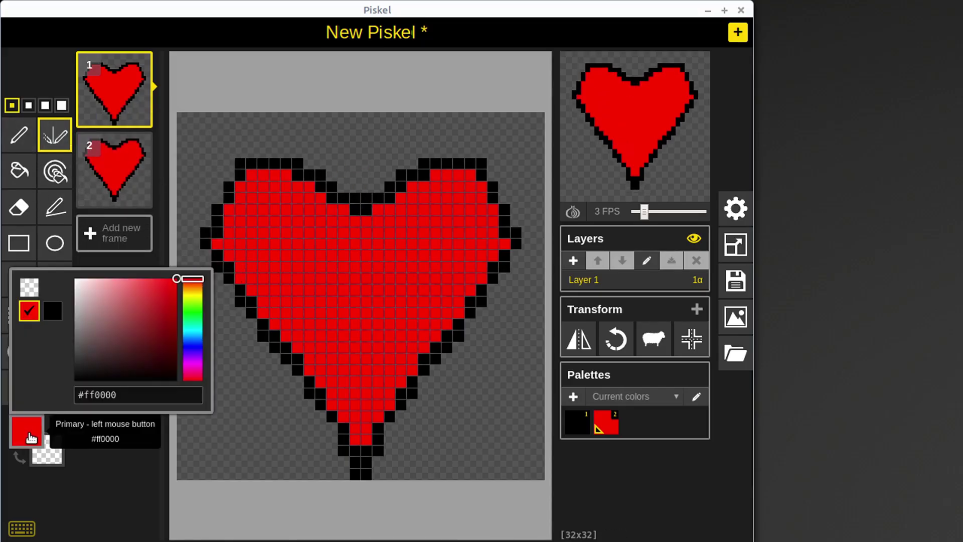
{"action": "left_click", "coordinate": [28, 312]}
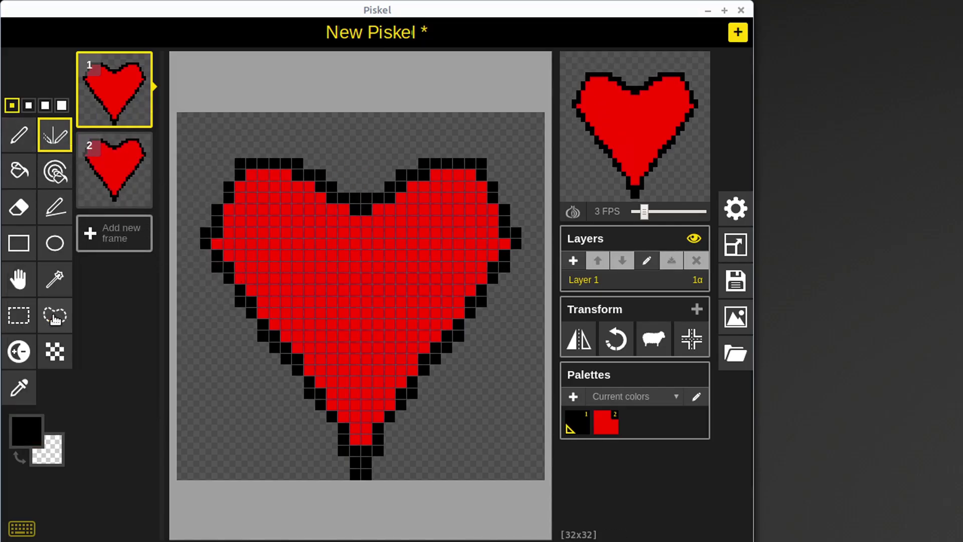
{"action": "left_click", "coordinate": [126, 166]}
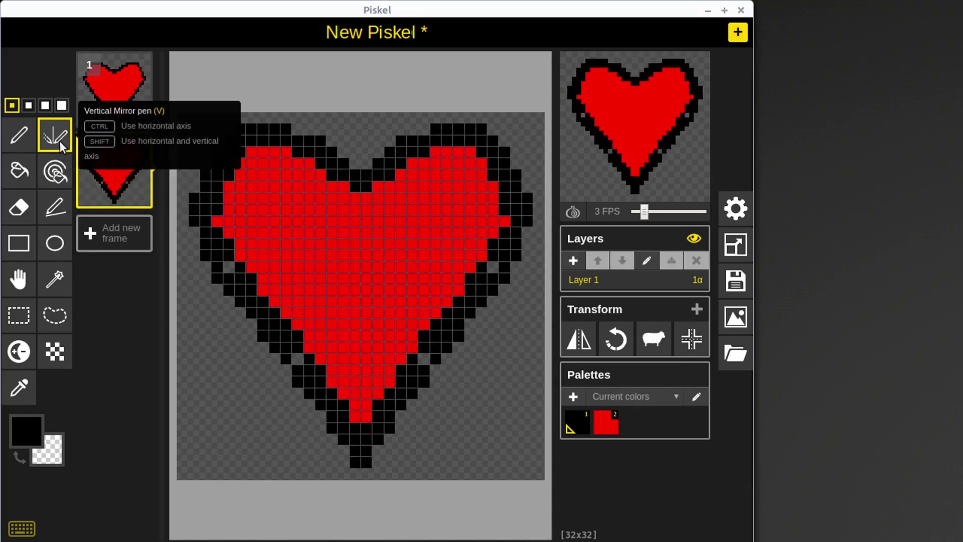
- Switch to red and repaint frame 2's inner black border pixels red, sides down to the tip
{"action": "left_click", "coordinate": [35, 437]}
{"action": "left_click", "coordinate": [28, 311]}
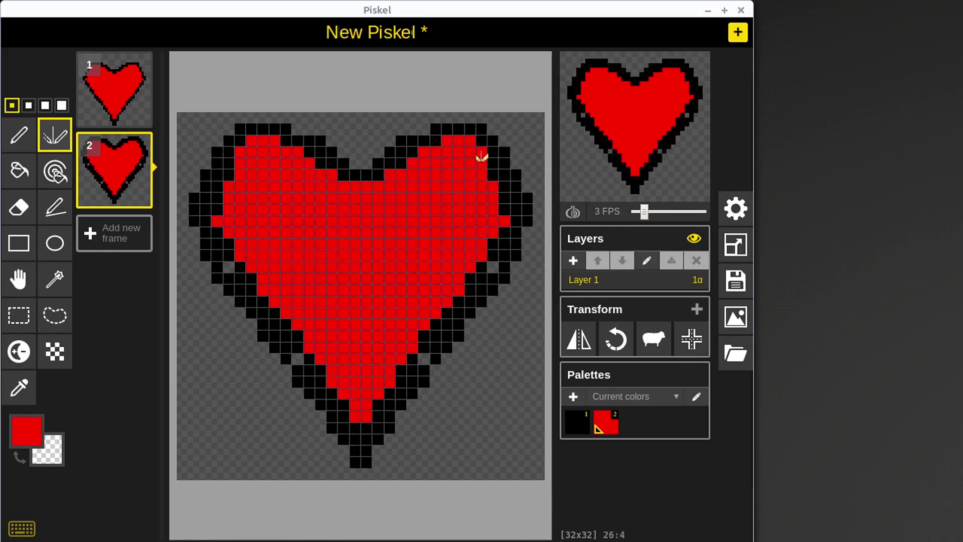
{"action": "left_click", "coordinate": [501, 241]}
{"action": "left_click_drag", "start_coordinate": [487, 261], "coordinate": [465, 287]}
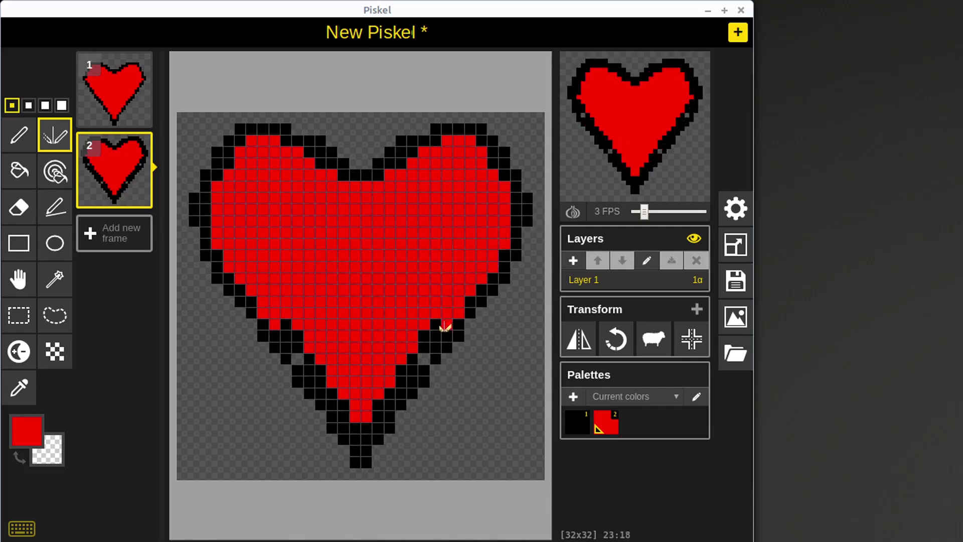
{"action": "left_click_drag", "start_coordinate": [427, 339], "coordinate": [379, 411]}
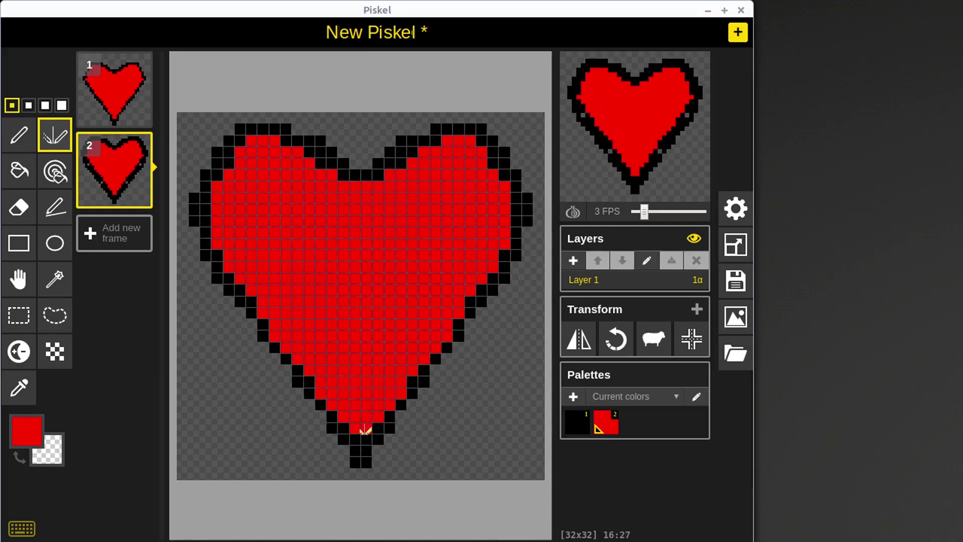
{"action": "left_click", "coordinate": [365, 430]}
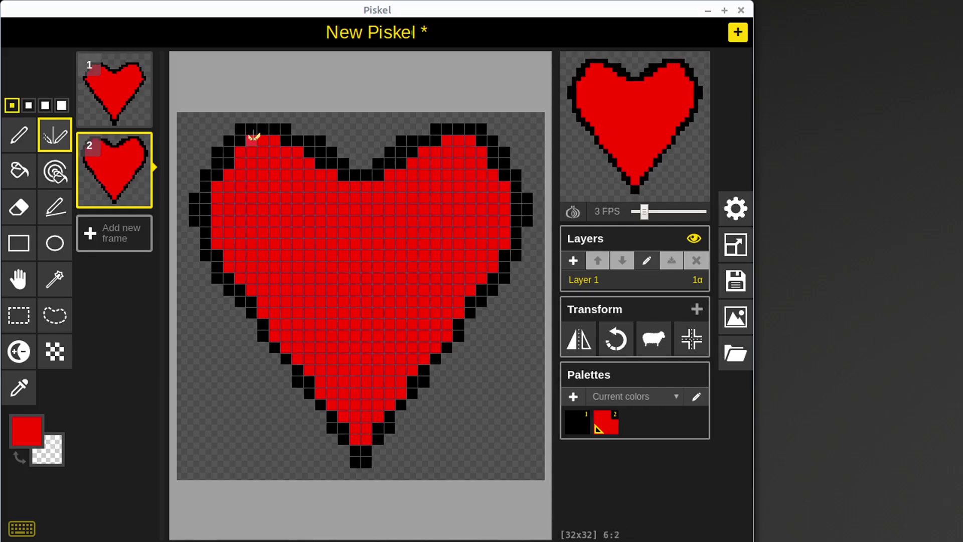
{"action": "left_click", "coordinate": [207, 209]}
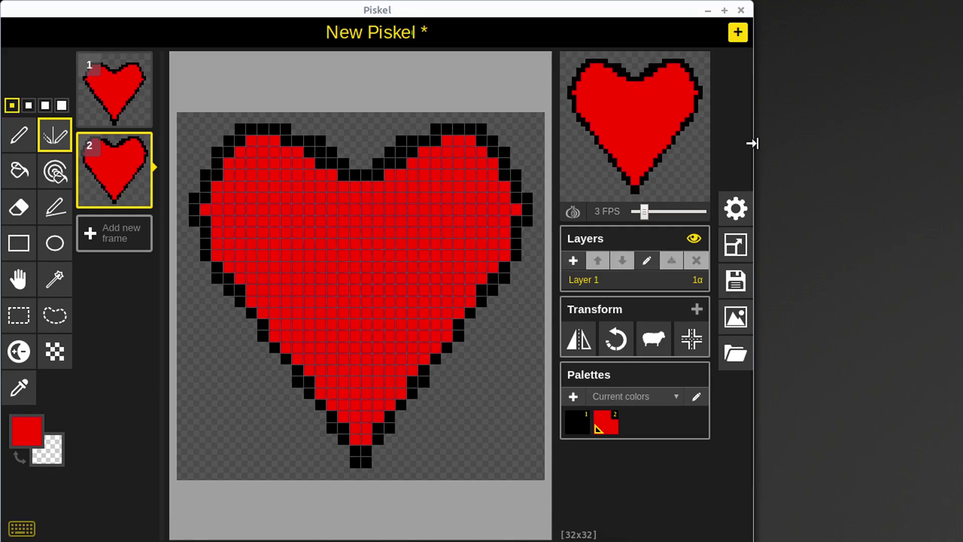
{"action": "mouse_move", "coordinate": [657, 125]}
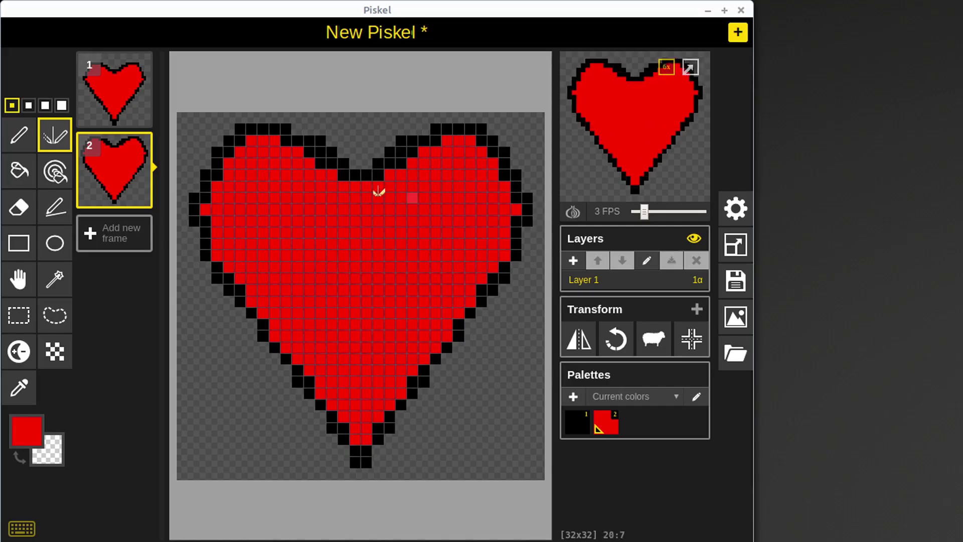
- On frame 1, use the plain pen in black to blacken stray red pixels along the left outline
{"action": "left_click", "coordinate": [128, 92]}
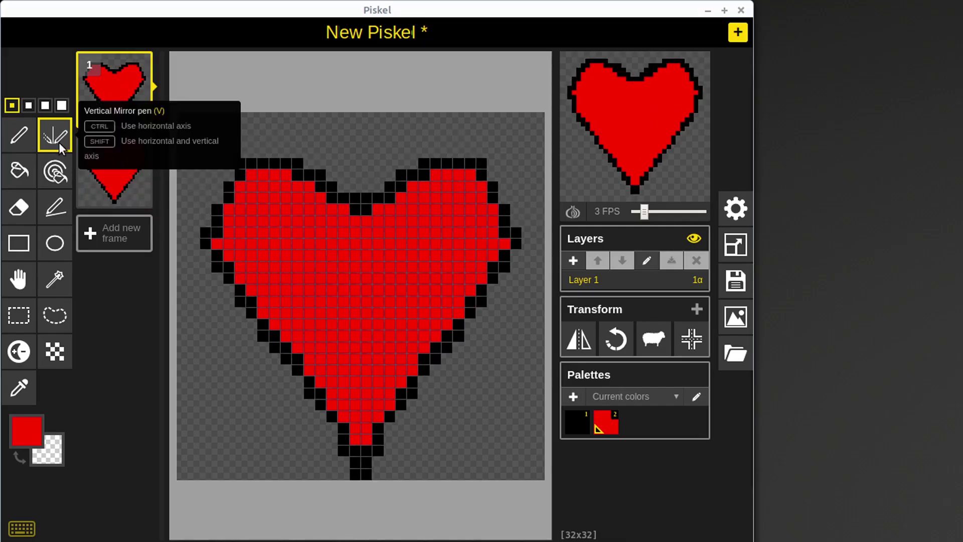
{"action": "left_click", "coordinate": [19, 134]}
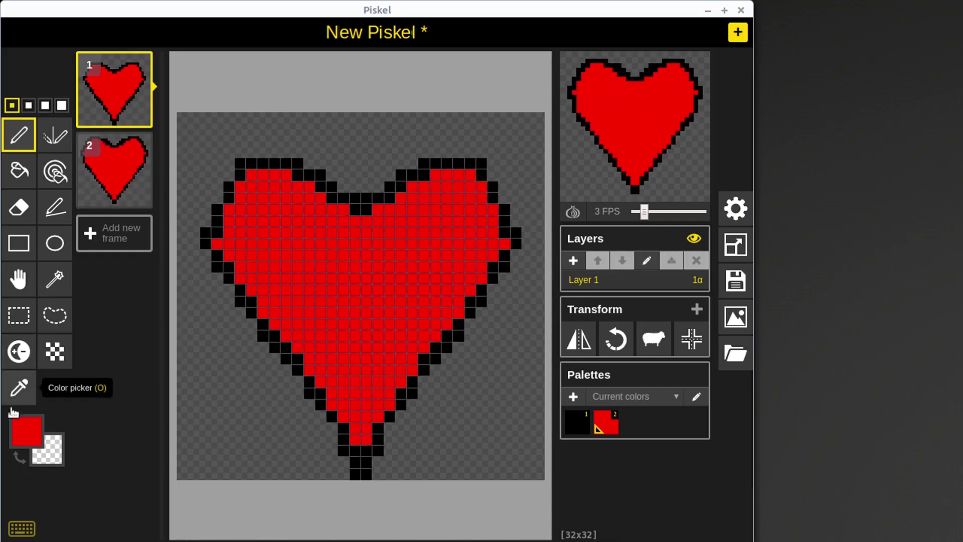
{"action": "left_click", "coordinate": [26, 430]}
{"action": "left_click", "coordinate": [55, 311]}
{"action": "mouse_move", "coordinate": [291, 174]}
{"action": "left_mouse_down"}
{"action": "mouse_move", "coordinate": [288, 165]}
{"action": "mouse_move", "coordinate": [258, 170]}
{"action": "mouse_move", "coordinate": [217, 243]}
{"action": "left_mouse_up"}
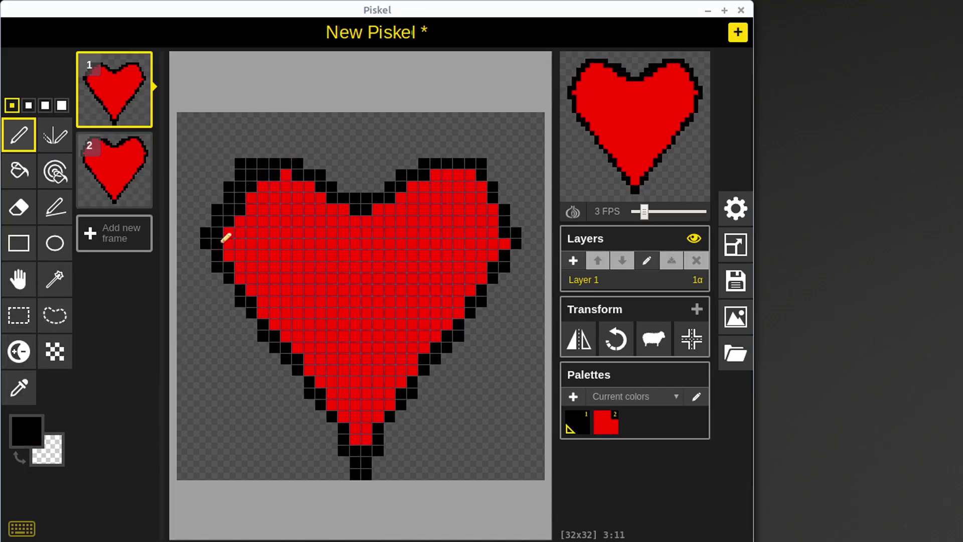
{"action": "mouse_move", "coordinate": [287, 174]}
{"action": "left_mouse_down"}
{"action": "mouse_move", "coordinate": [315, 175]}
{"action": "mouse_move", "coordinate": [344, 197]}
{"action": "mouse_move", "coordinate": [393, 198]}
{"action": "mouse_move", "coordinate": [437, 167]}
{"action": "mouse_move", "coordinate": [482, 183]}
{"action": "mouse_move", "coordinate": [507, 226]}
{"action": "mouse_move", "coordinate": [451, 321]}
{"action": "mouse_move", "coordinate": [361, 436]}
{"action": "left_mouse_up"}
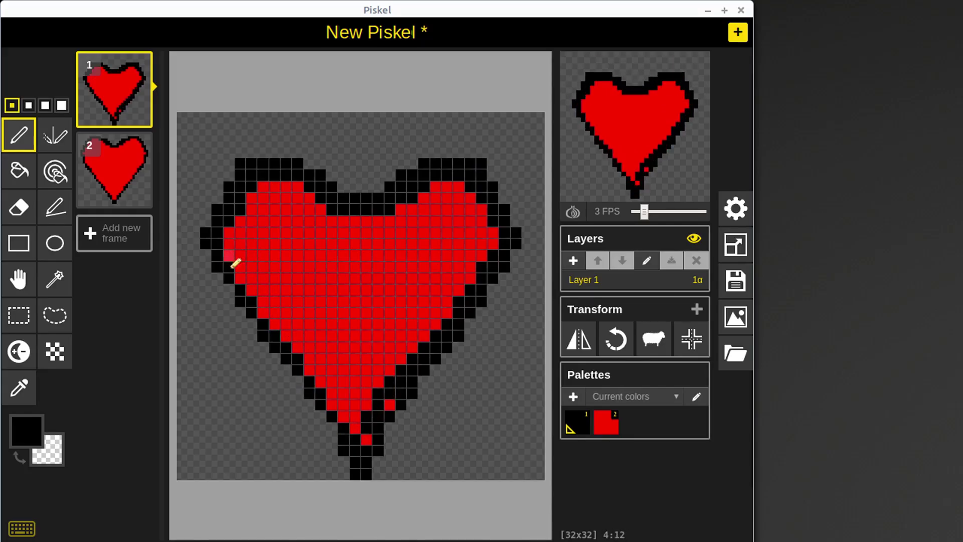
{"action": "mouse_move", "coordinate": [232, 266]}
{"action": "left_mouse_down"}
{"action": "mouse_move", "coordinate": [369, 443]}
{"action": "mouse_move", "coordinate": [397, 400]}
{"action": "left_mouse_up"}
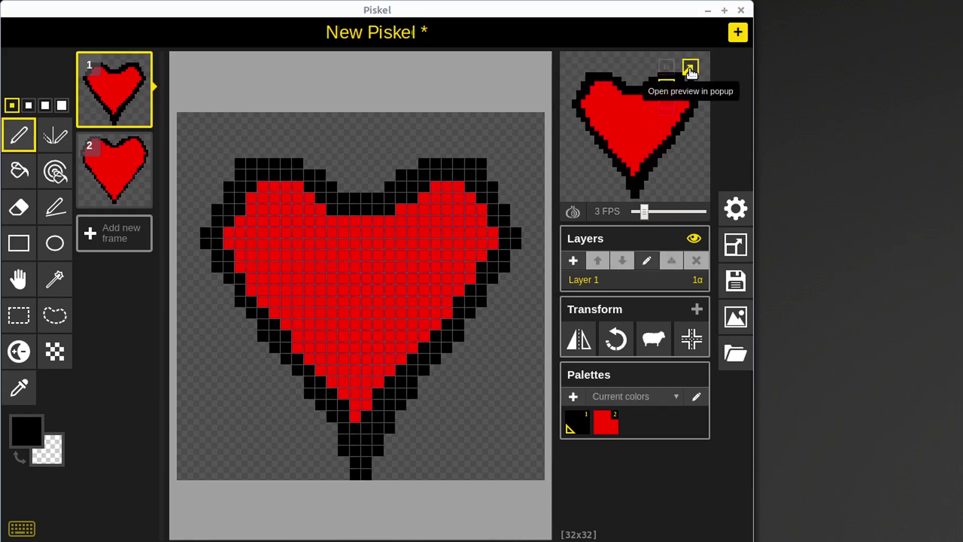
- Preview the heart animation at 1x, Full and 6x sizes, then save the sprite with Ctrl+S
{"action": "mouse_move", "coordinate": [666, 74]}
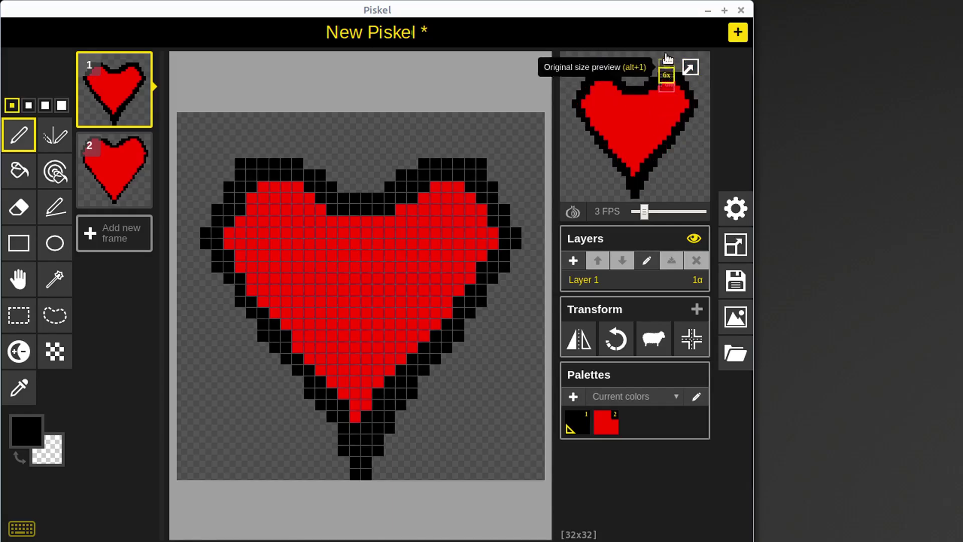
{"action": "left_click", "coordinate": [666, 68]}
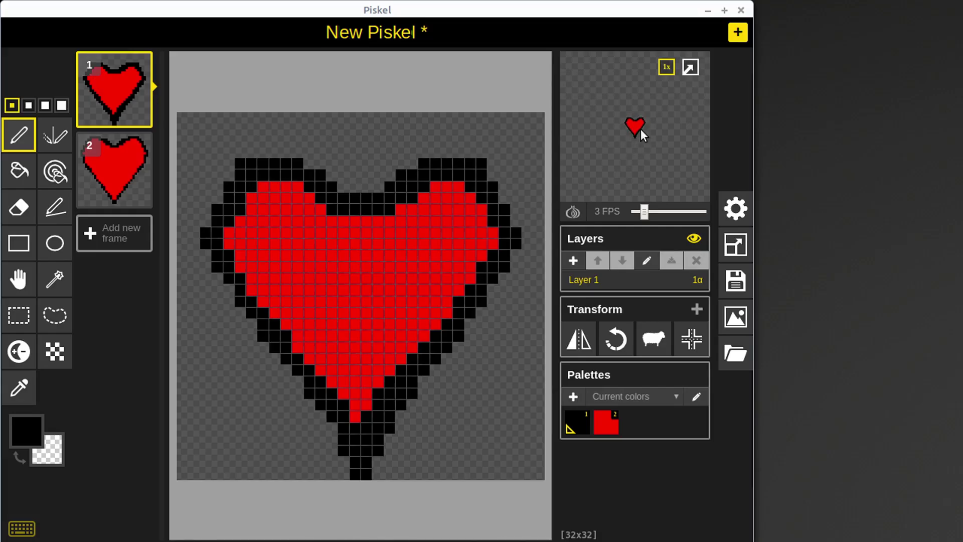
{"action": "mouse_move", "coordinate": [666, 69]}
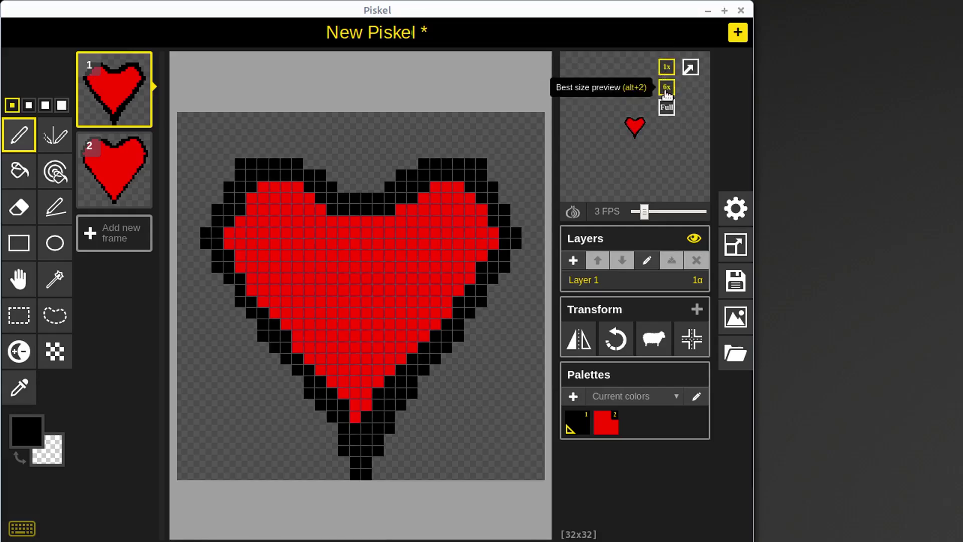
{"action": "left_click", "coordinate": [667, 112]}
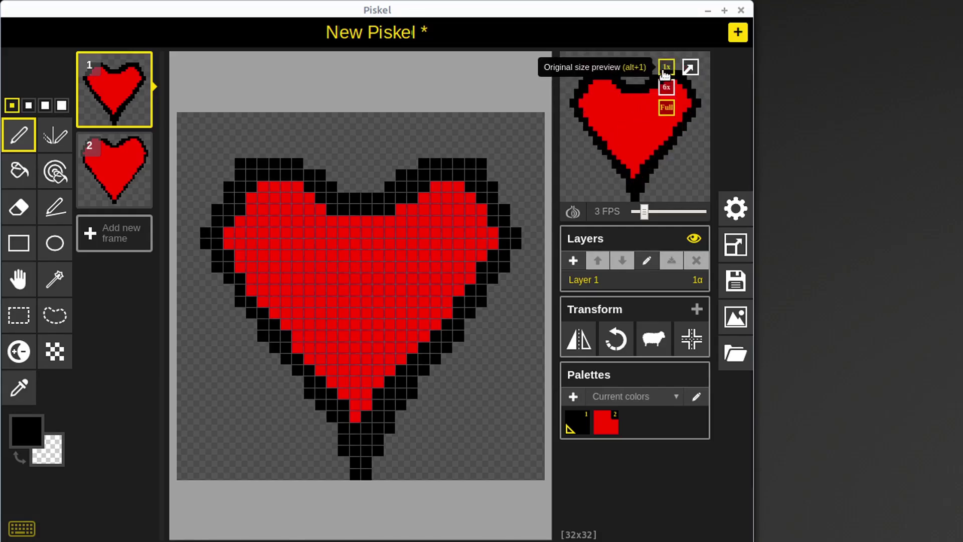
{"action": "left_click", "coordinate": [667, 89]}
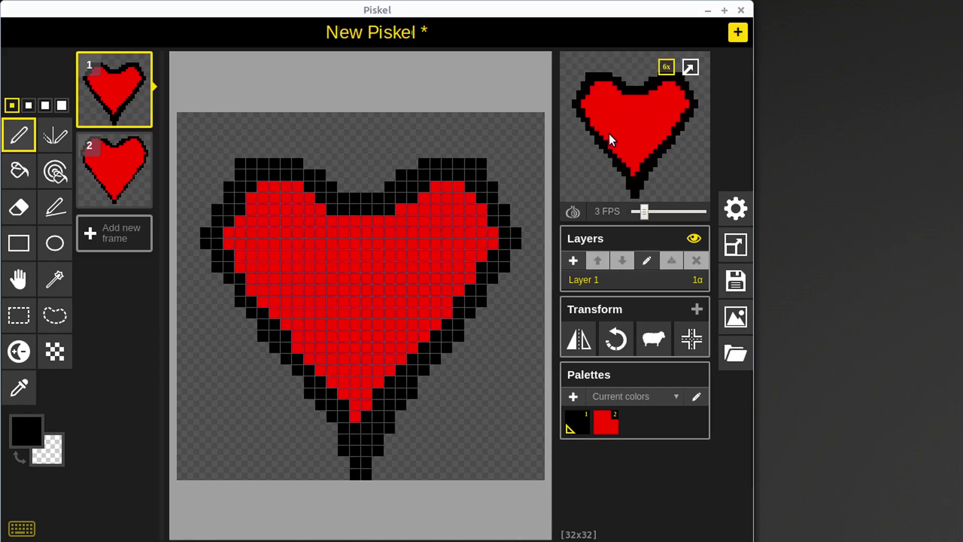
{"action": "key", "text": "ctrl+s"}
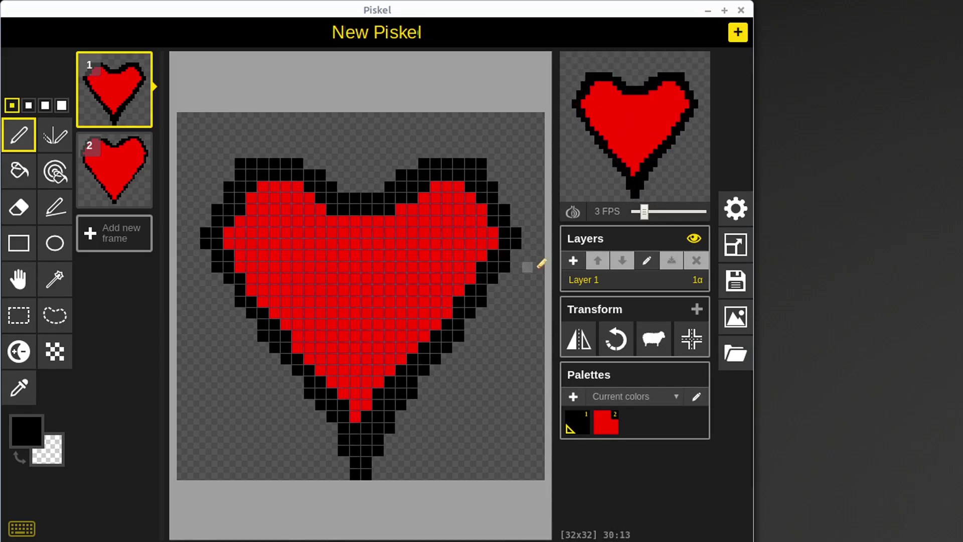
- Browse the GIF and Zip export tabs, then settle on the PNG spritesheet: 1 column, 2 rows, 32x64 px
{"action": "left_click", "coordinate": [735, 281]}
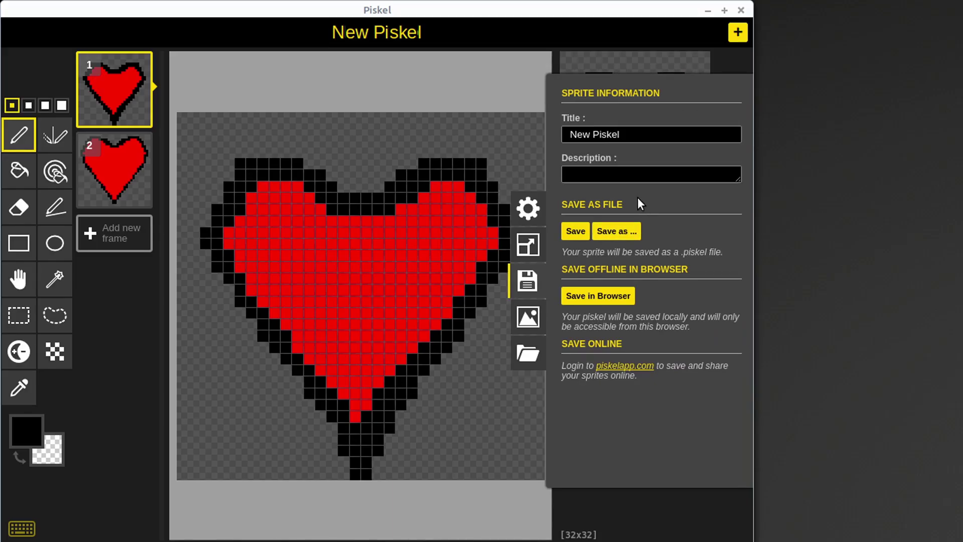
{"action": "left_click", "coordinate": [528, 317]}
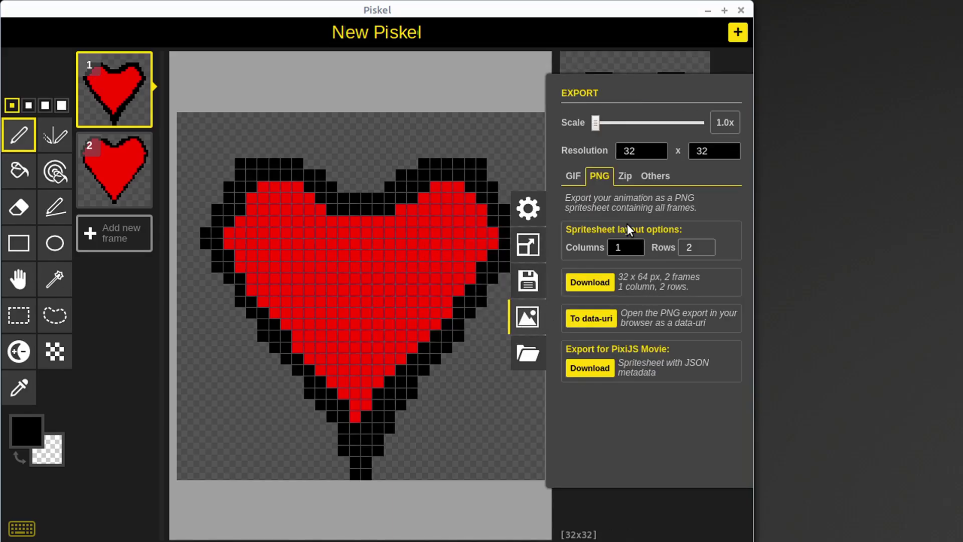
{"action": "left_click", "coordinate": [574, 177]}
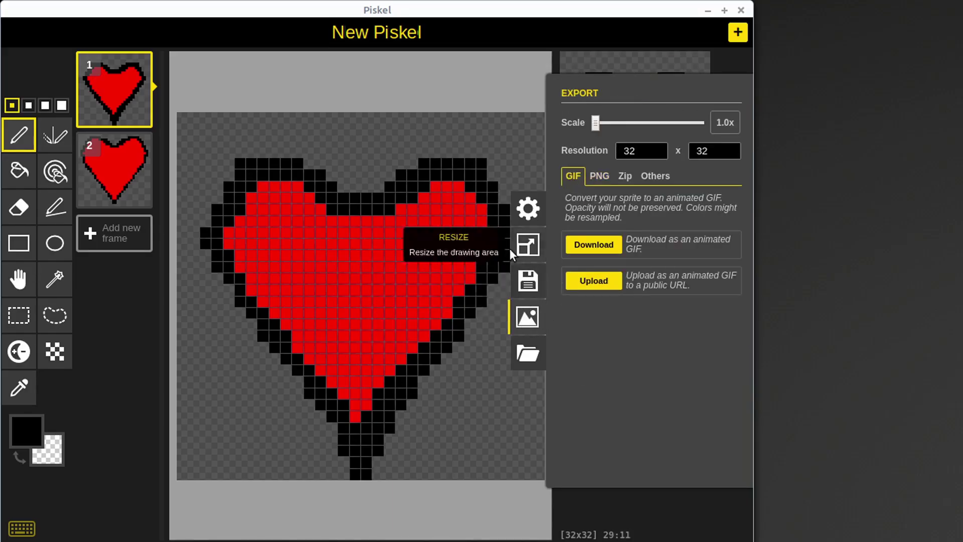
{"action": "left_click", "coordinate": [601, 184]}
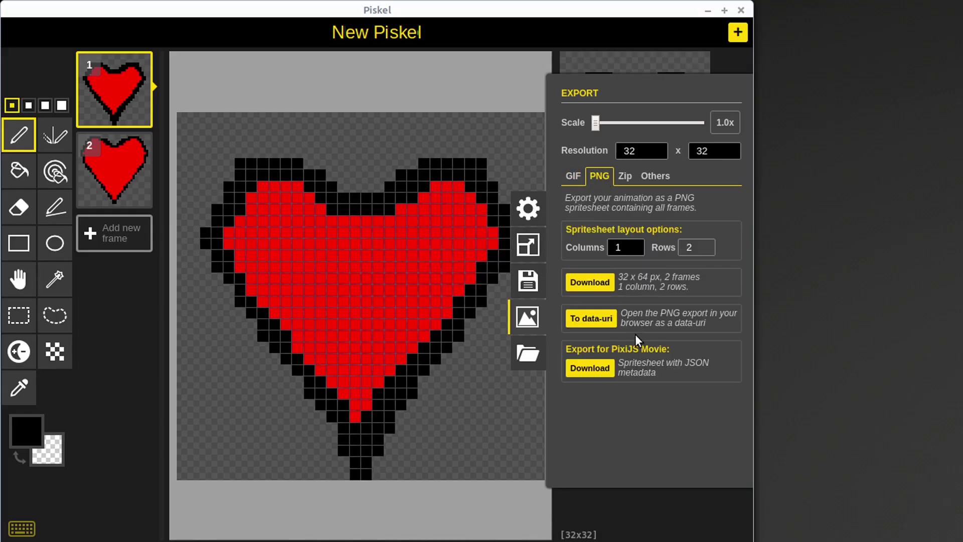
{"action": "left_click", "coordinate": [625, 178]}
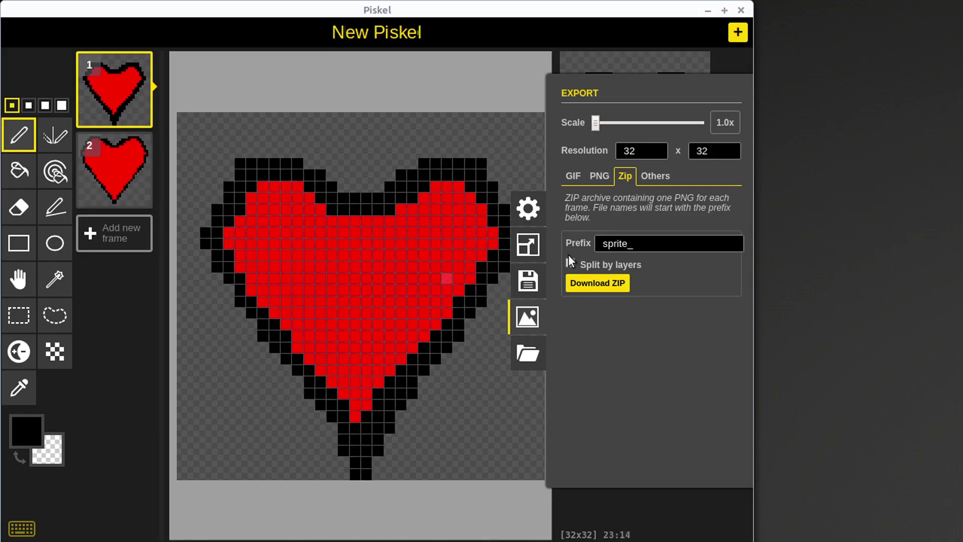
{"action": "left_click", "coordinate": [596, 180]}
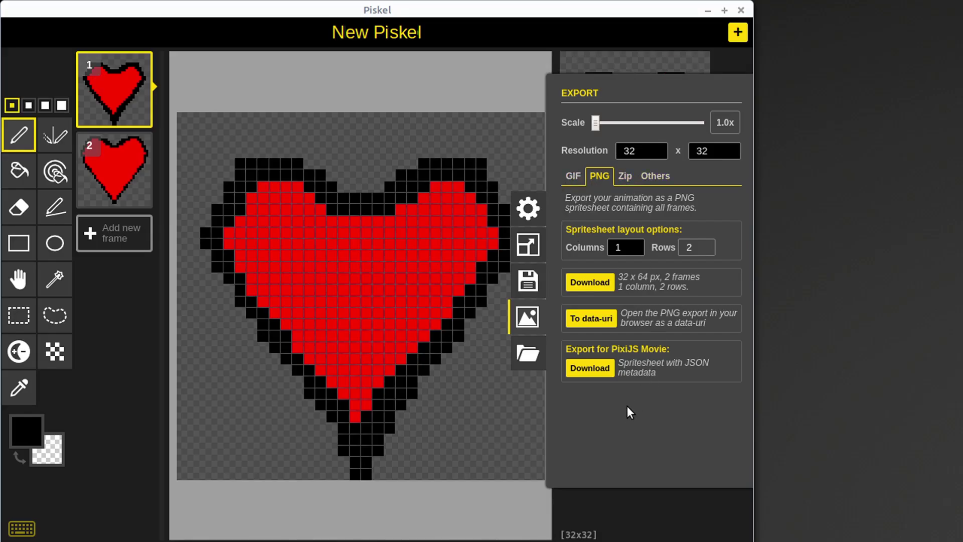
{"action": "mouse_move", "coordinate": [596, 124]}
{"action": "left_mouse_down"}
{"action": "mouse_move", "coordinate": [630, 125]}
{"action": "mouse_move", "coordinate": [595, 125]}
{"action": "left_mouse_up"}
- Download the 1.0x spritesheet as New Piskel.png to the Desktop and enlarge its viewer window
{"action": "left_click", "coordinate": [590, 282]}
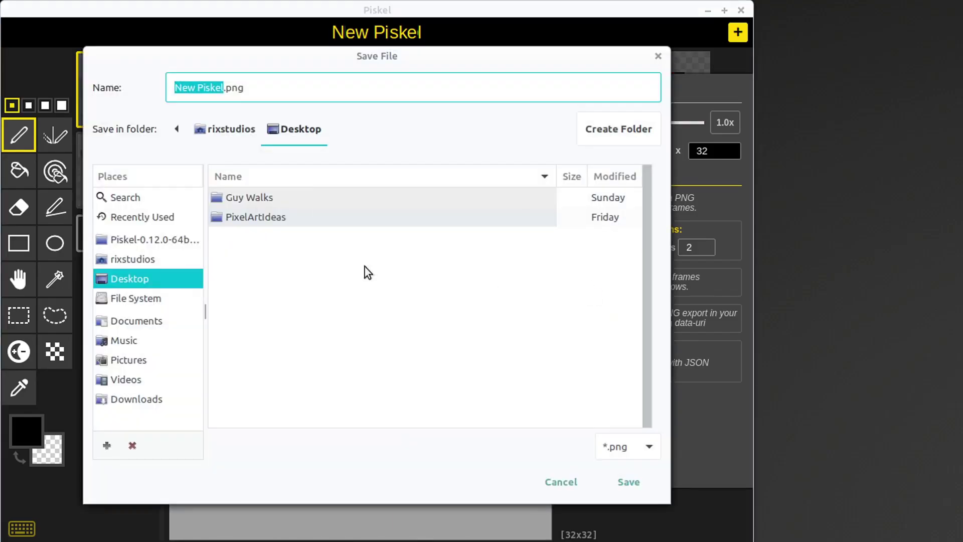
{"action": "left_click", "coordinate": [619, 481]}
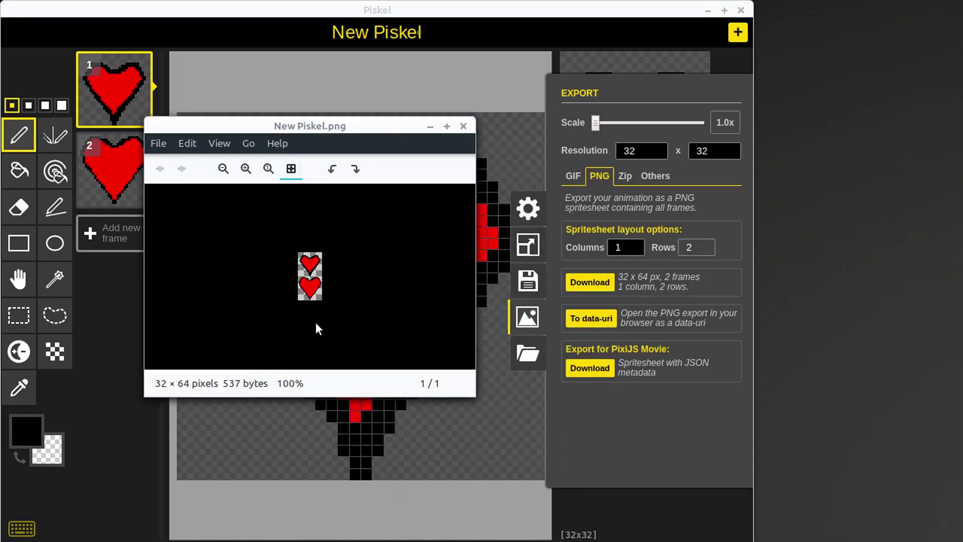
{"action": "left_click_drag", "start_coordinate": [249, 125], "coordinate": [124, 84]}
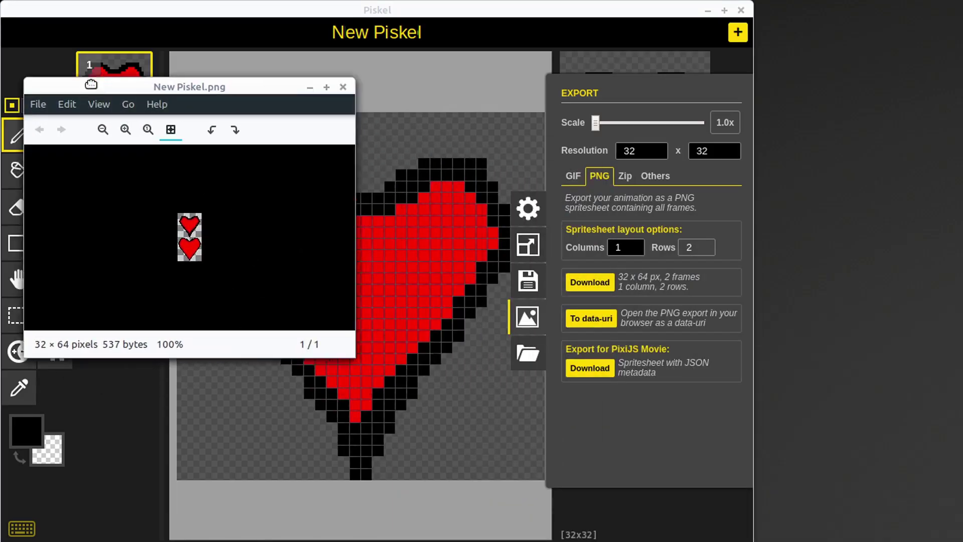
{"action": "left_click_drag", "start_coordinate": [355, 354], "coordinate": [506, 458]}
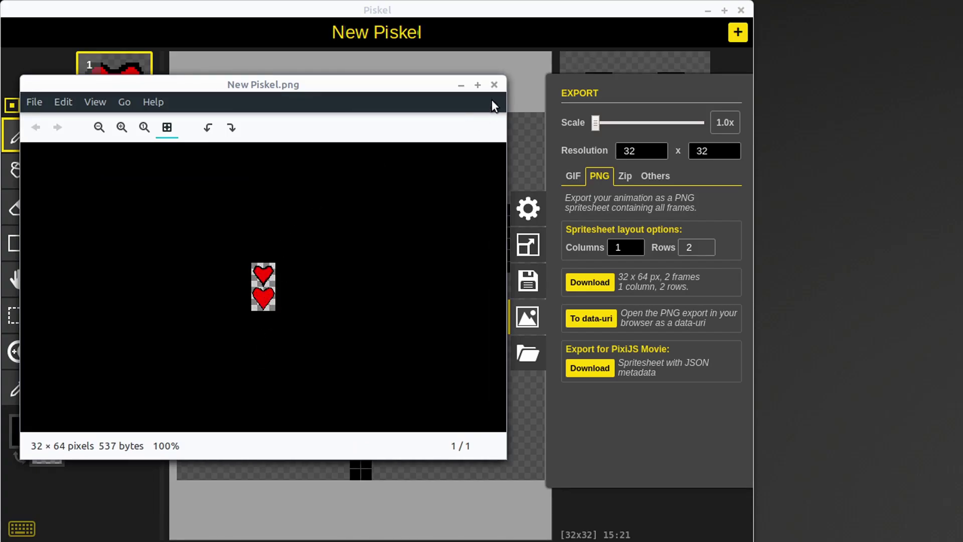
- Export a 21.0x spritesheet (672x1344 px) as New Piskel (1).png, inspect it, then close the viewer and Export panel
{"action": "left_click_drag", "start_coordinate": [595, 122], "coordinate": [662, 125]}
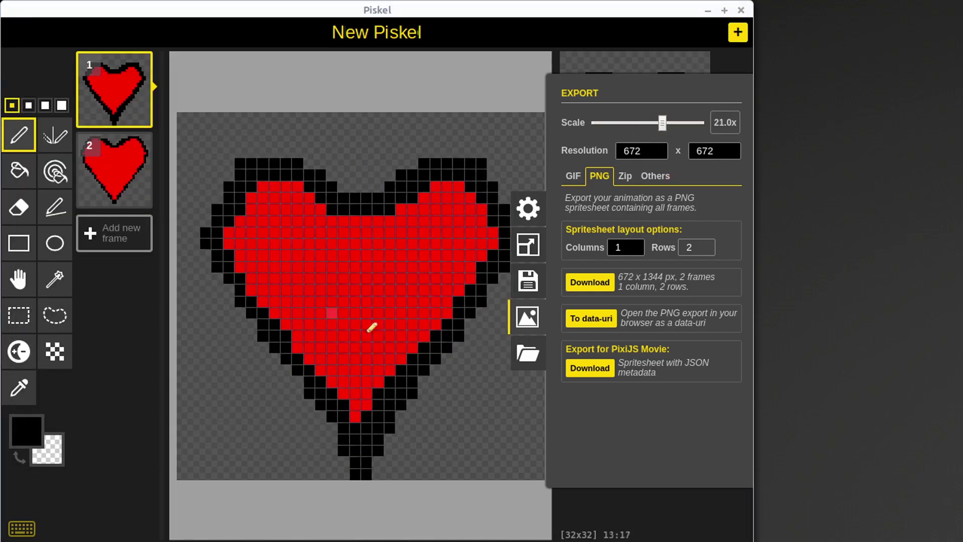
{"action": "left_click", "coordinate": [587, 283]}
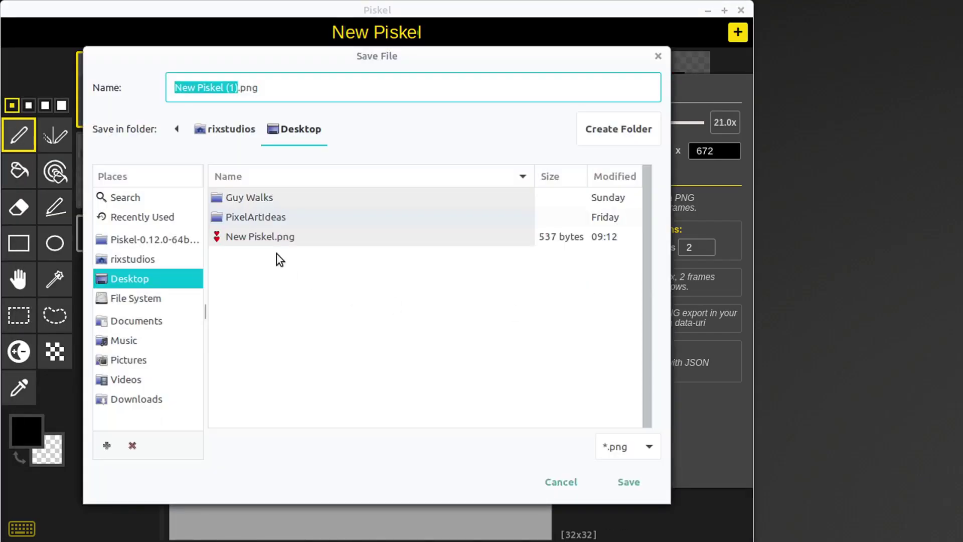
{"action": "left_click", "coordinate": [624, 482]}
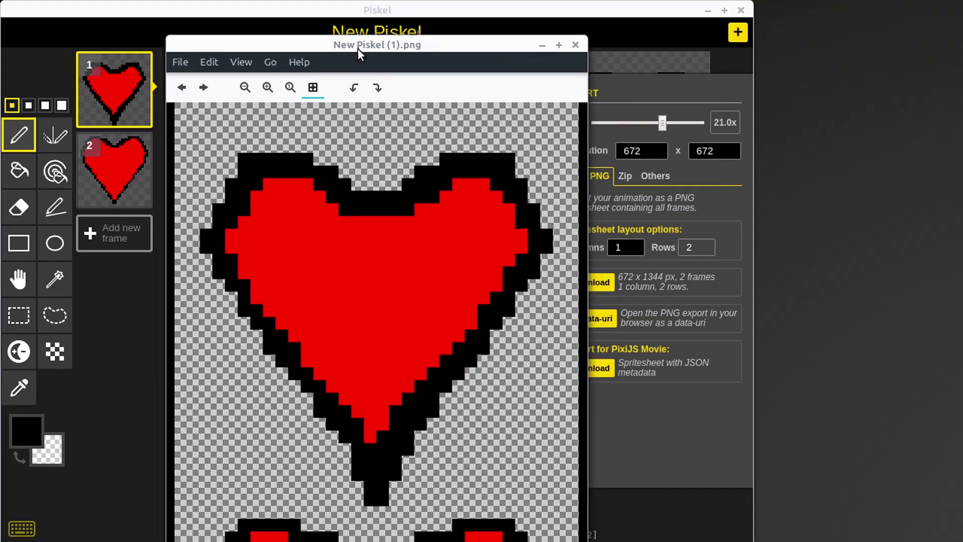
{"action": "left_click_drag", "start_coordinate": [358, 52], "coordinate": [333, 31]}
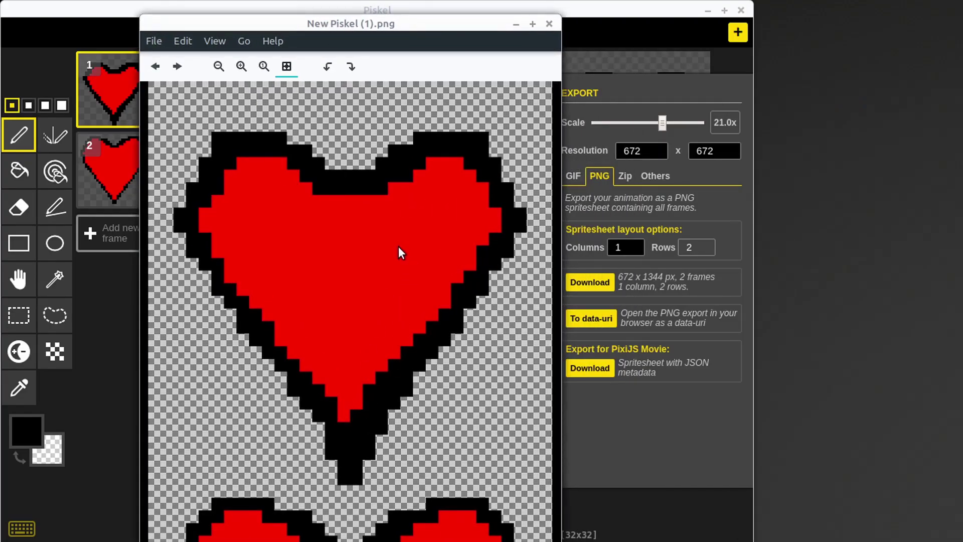
{"action": "scroll", "coordinate": [376, 361], "scroll_direction": "up", "scroll_amount": 5}
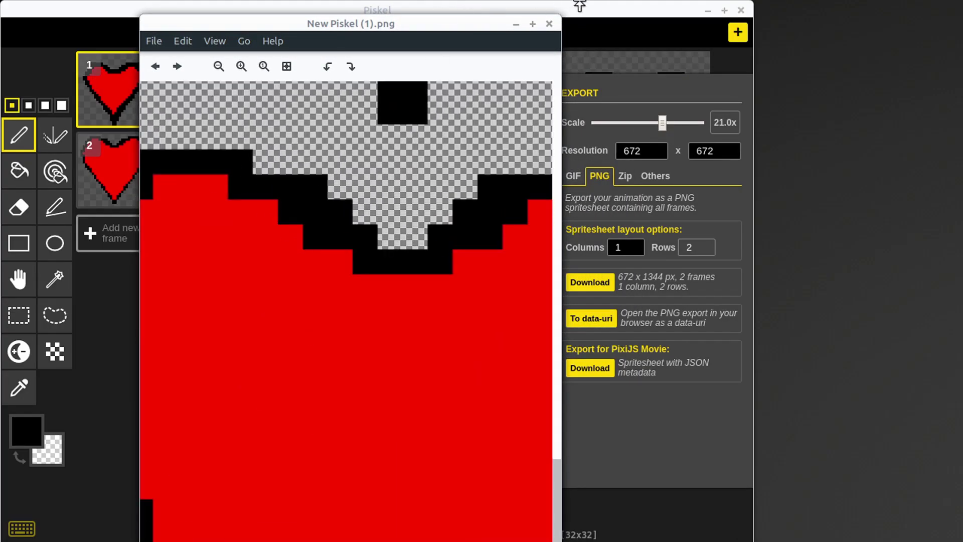
{"action": "left_click", "coordinate": [549, 24]}
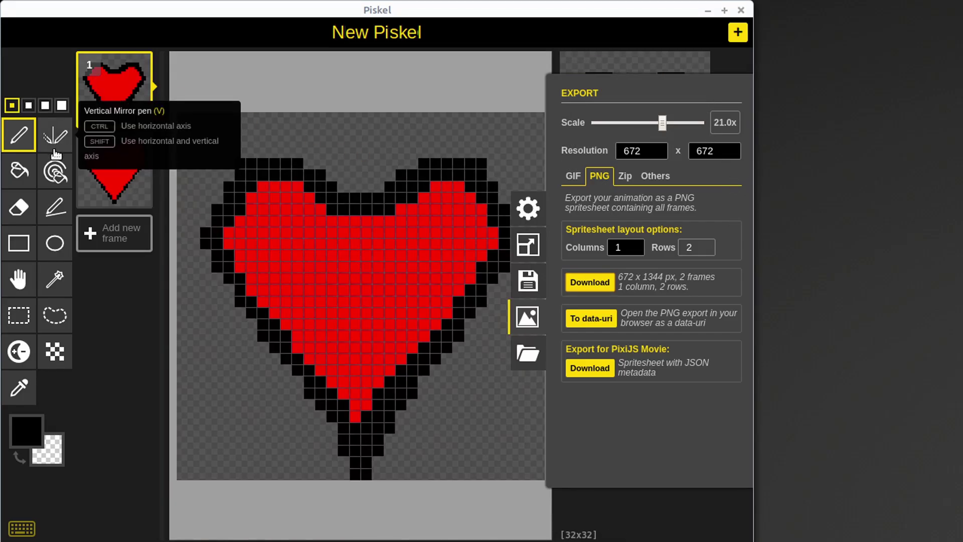
{"action": "left_click", "coordinate": [472, 87]}
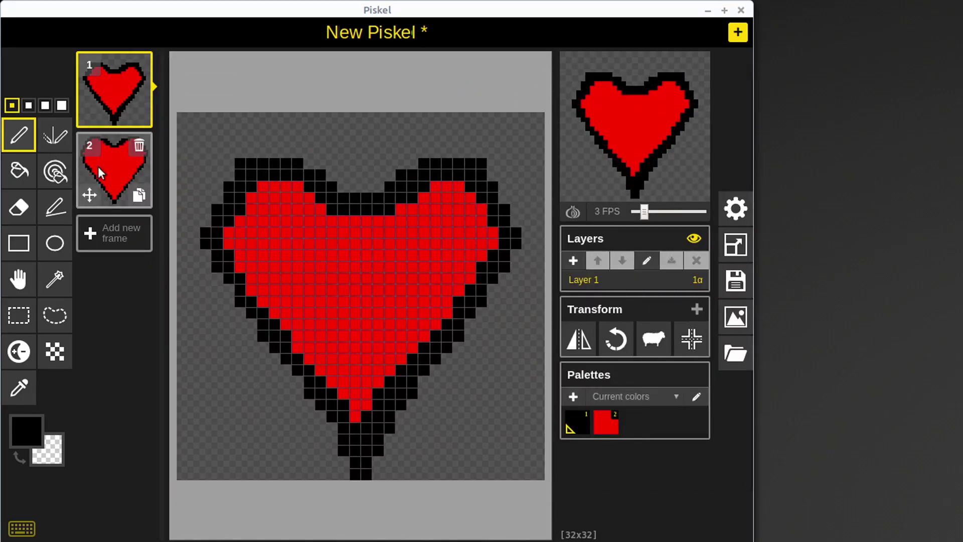